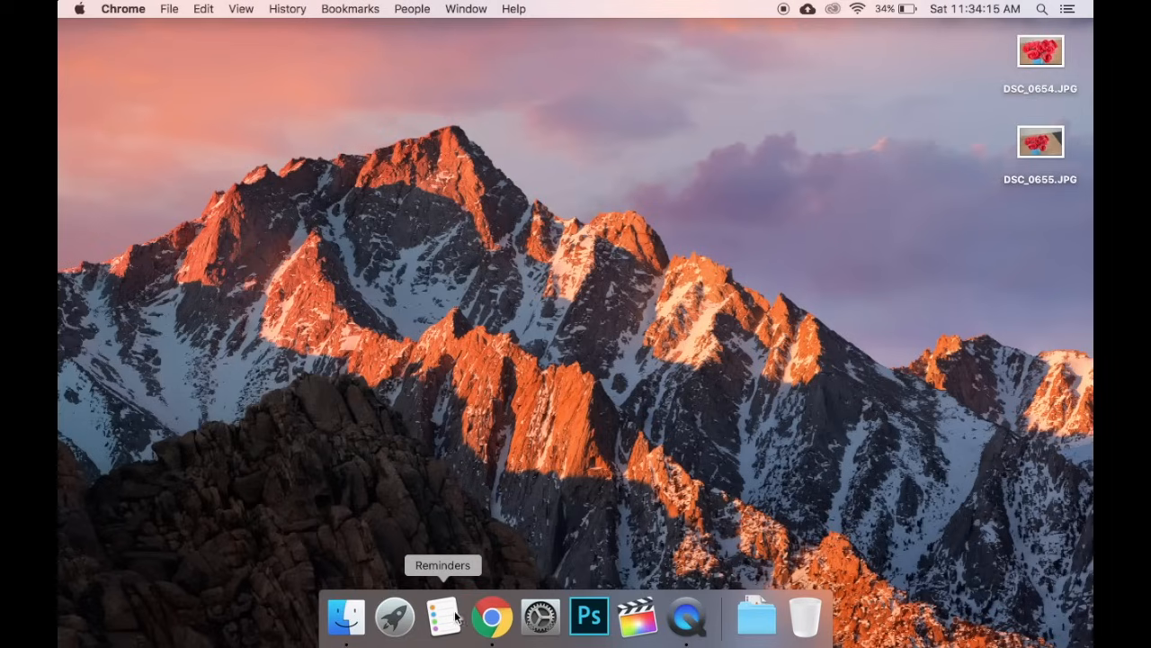
Launch Chrome and search Google for 'auto click'
click(494, 618)
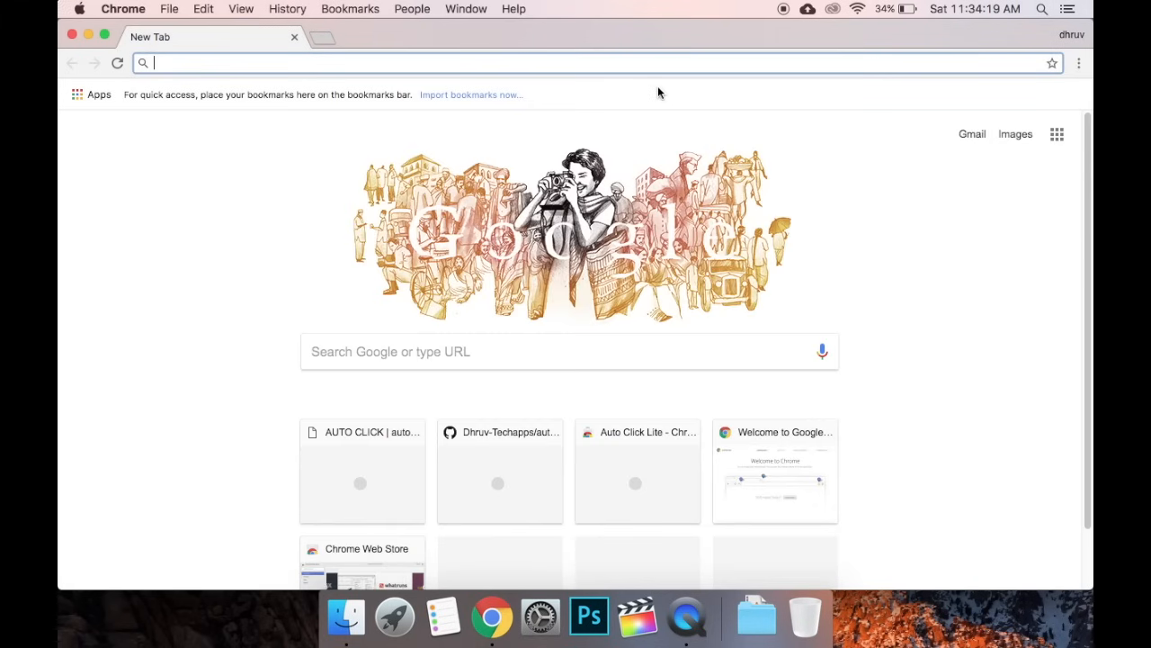
text(auto click)
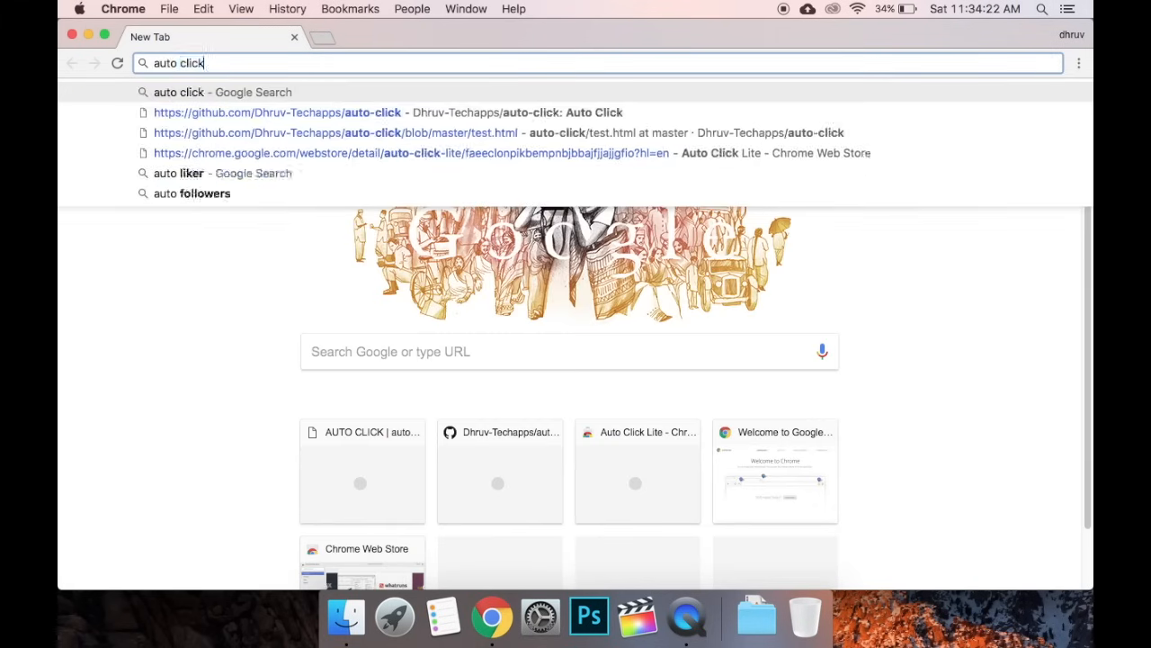
key(Return)
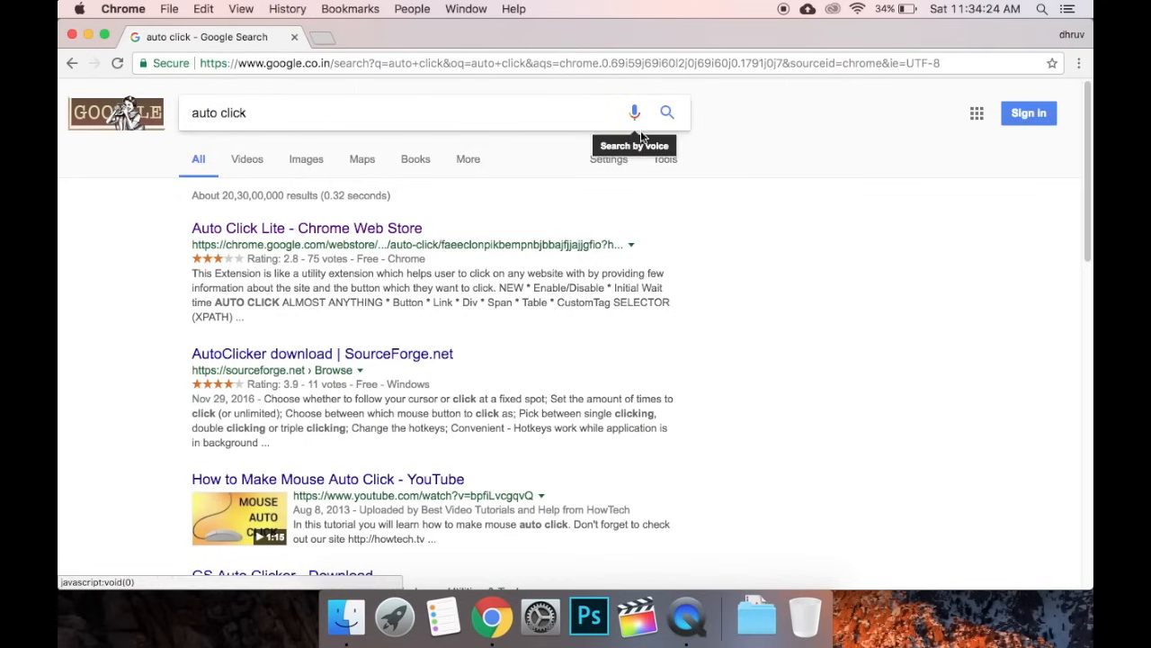
Open the Auto Click Lite Web Store listing and add the extension to Chrome
click(280, 230)
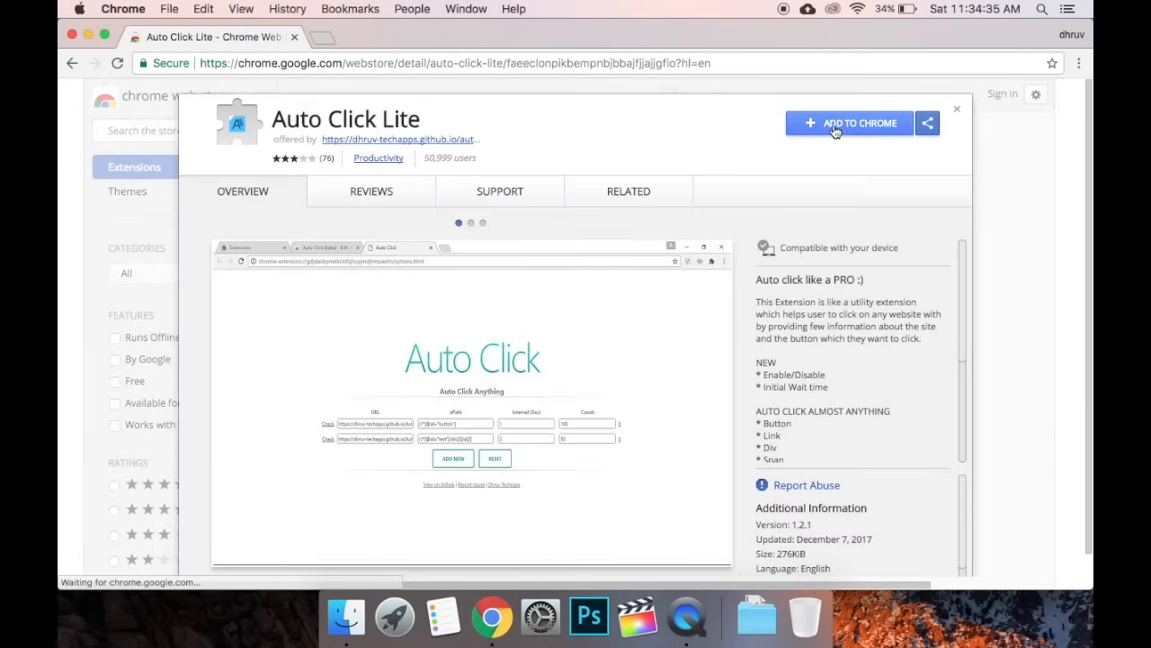
click(834, 131)
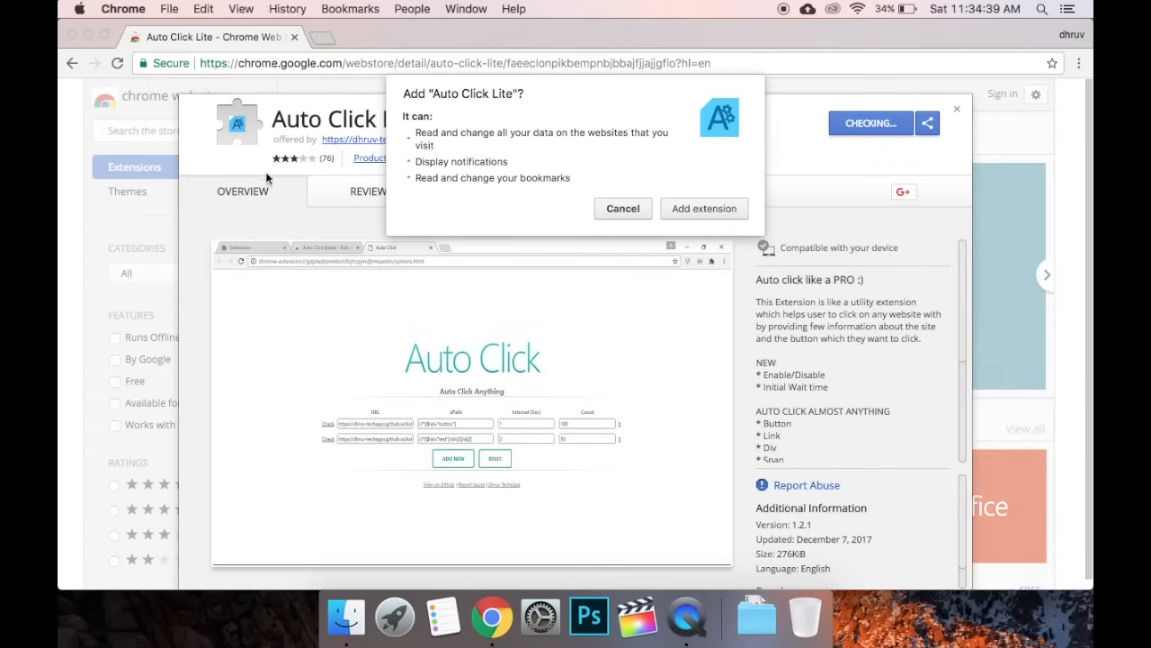
click(688, 208)
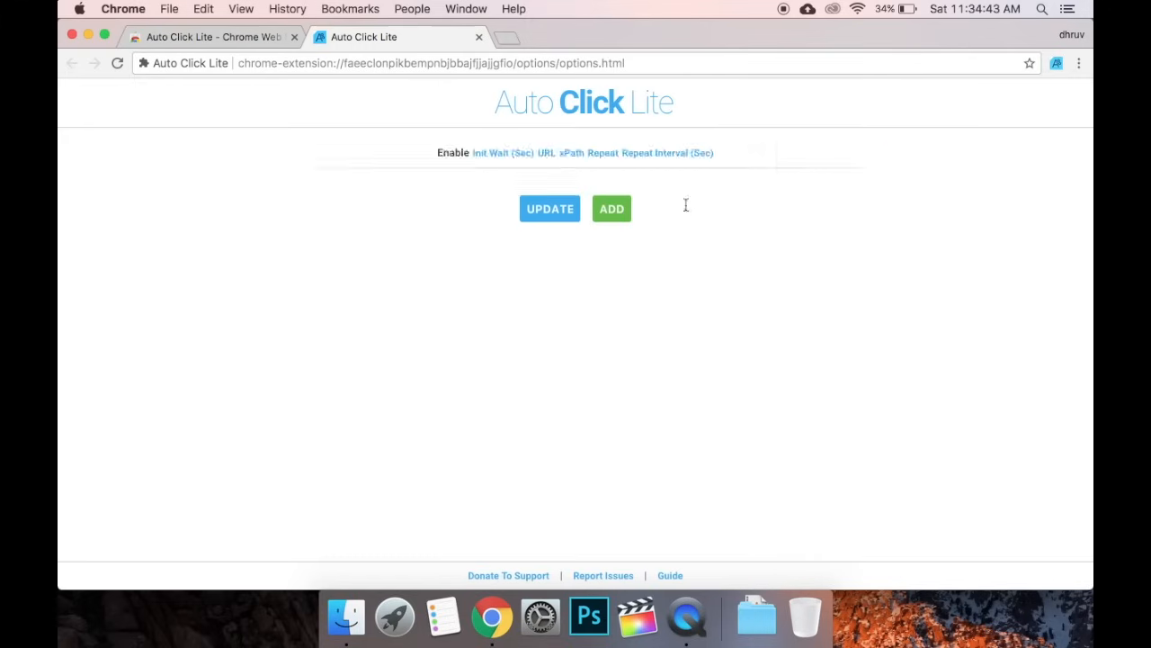
right_click(1059, 70)
click(299, 117)
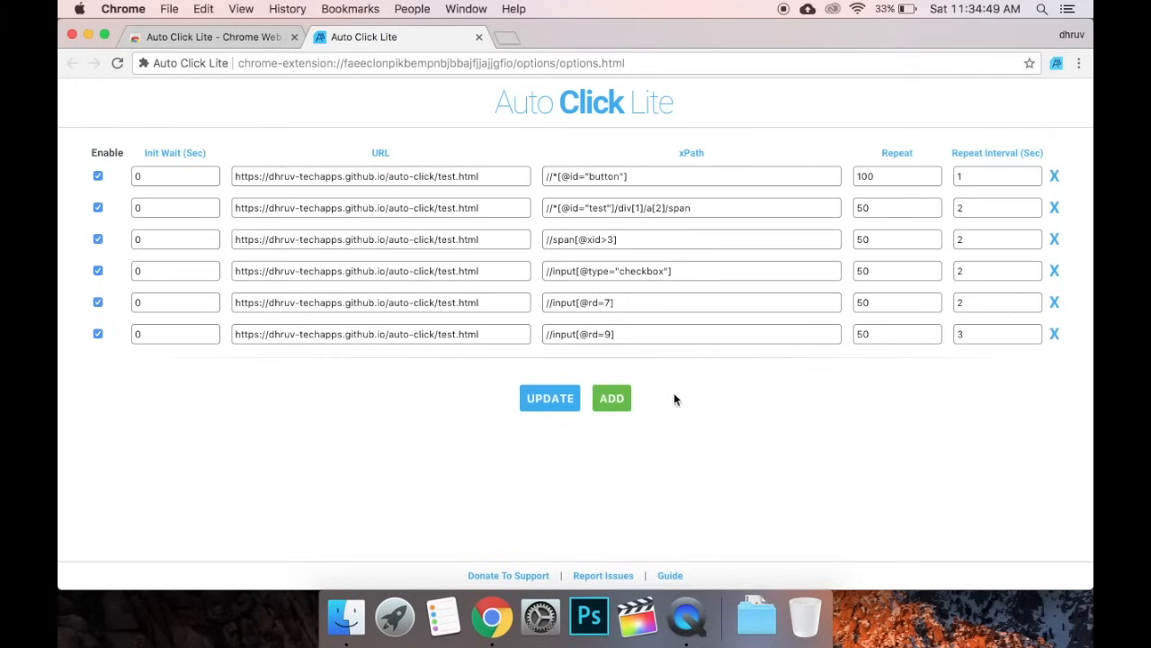
right_click(1057, 63)
click(1011, 100)
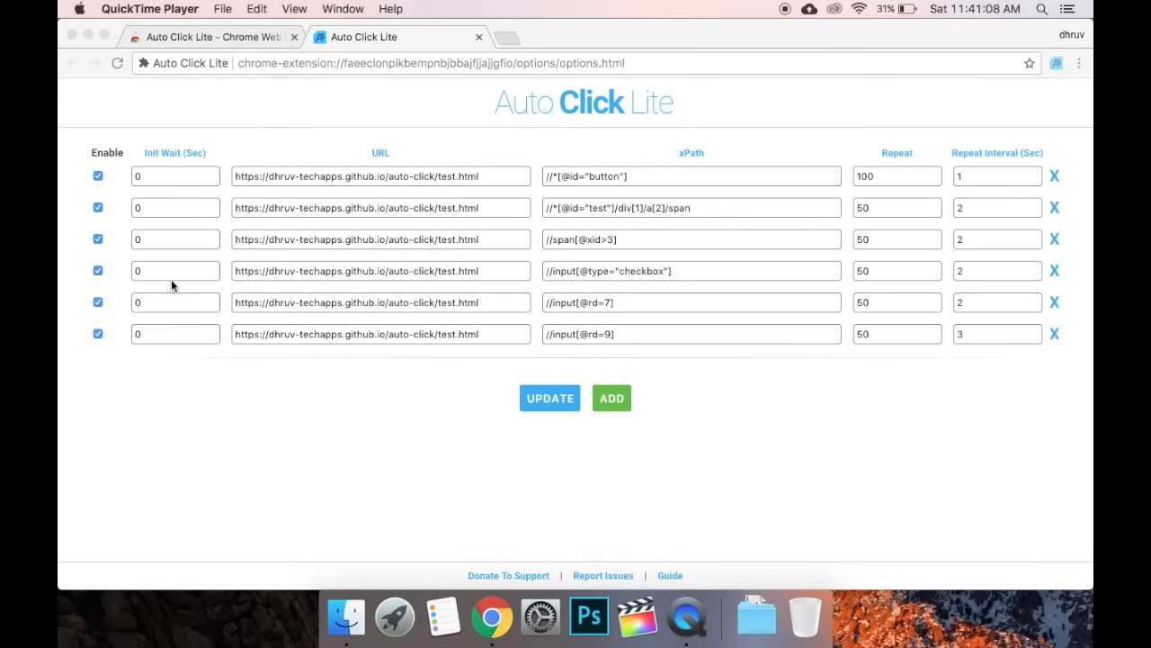
click(98, 272)
click(98, 271)
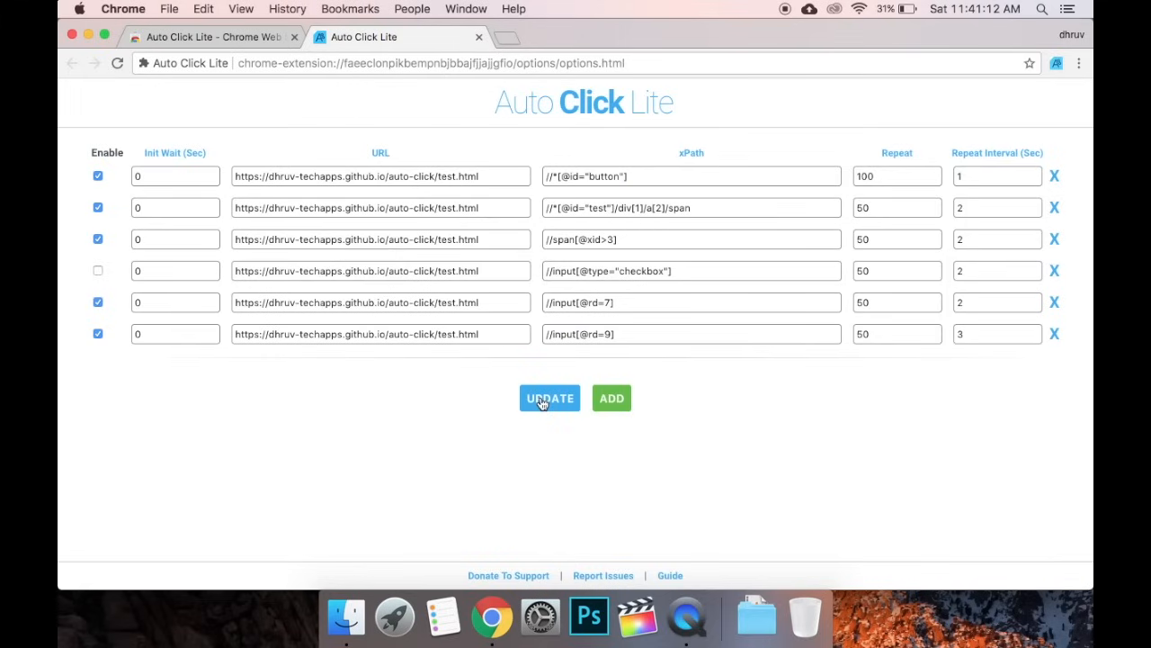
click(98, 271)
Set row 1's Init Wait to 10 seconds and save with UPDATE
click(153, 169)
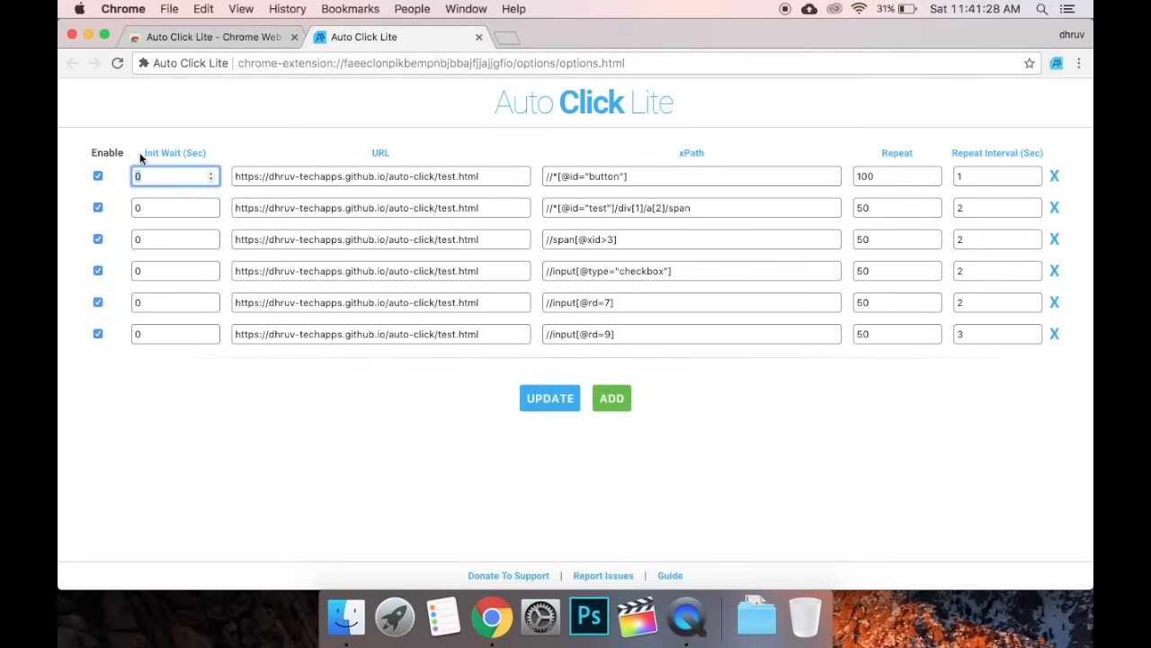
text(10)
click(148, 206)
click(153, 175)
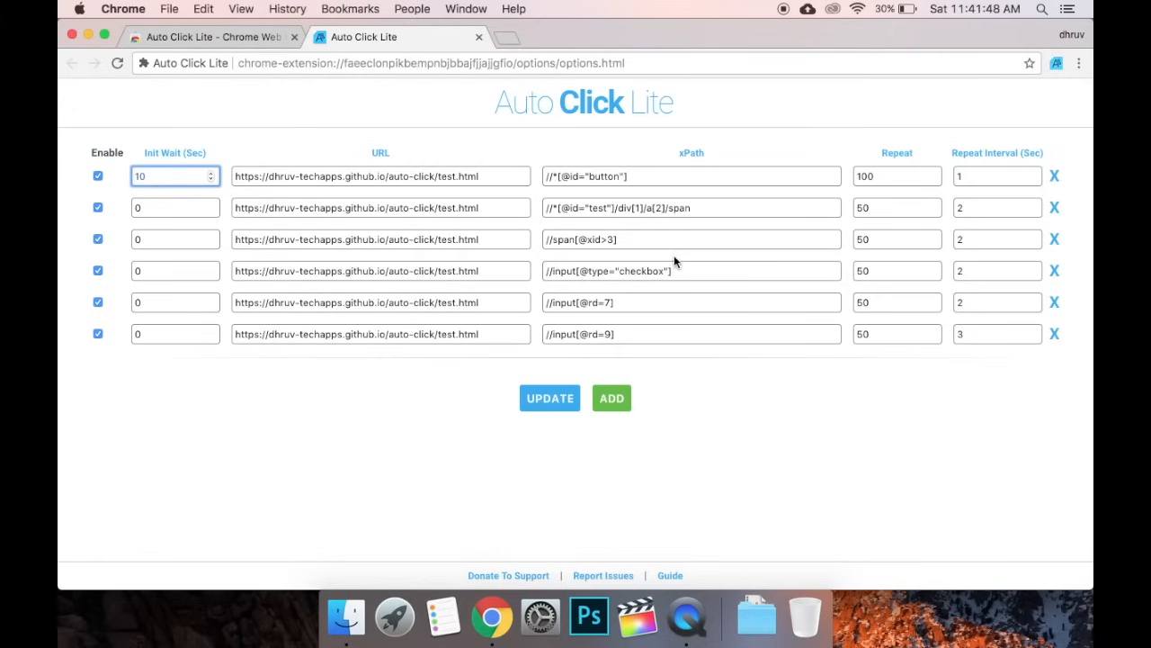
click(546, 405)
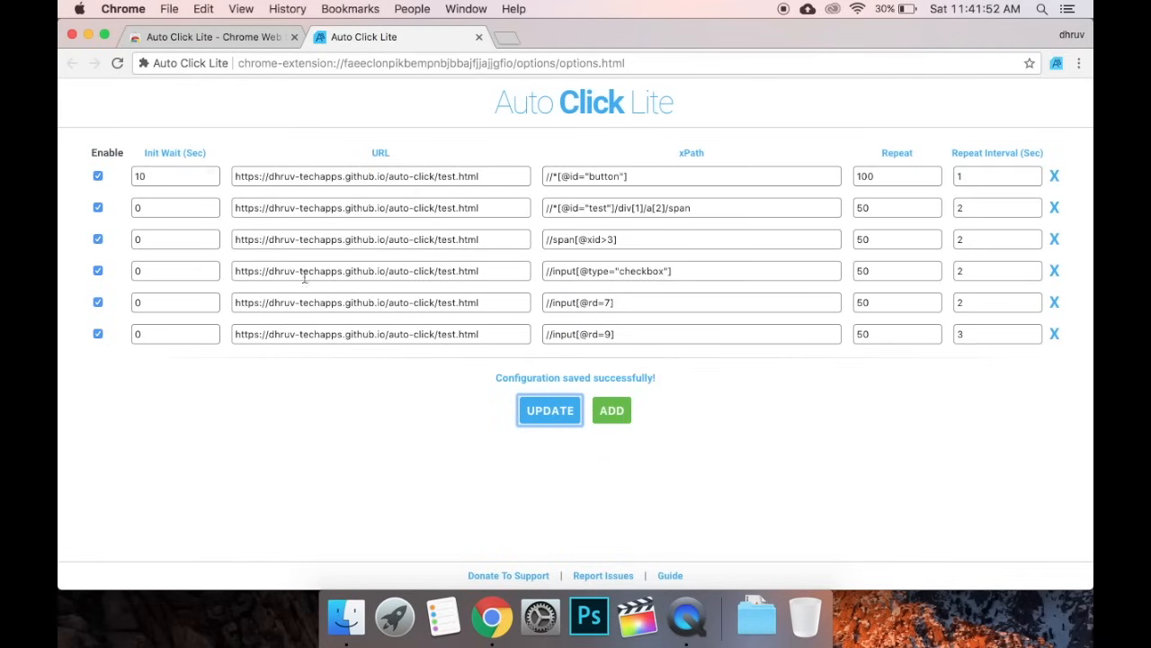
drag(493, 382, 717, 382)
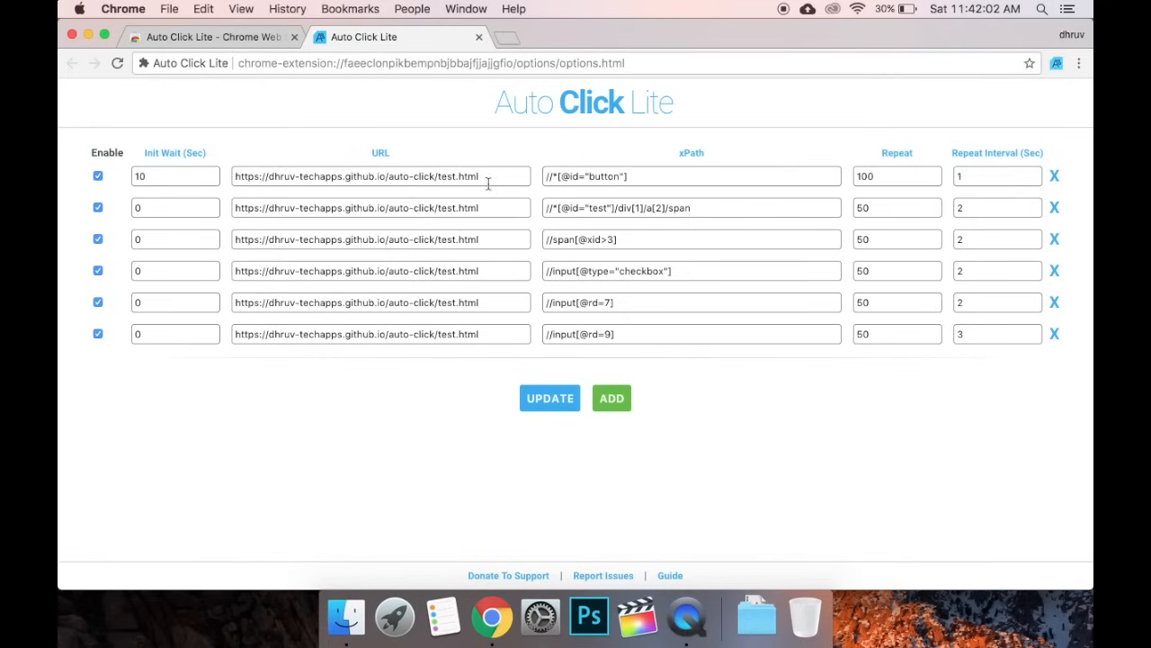
Change row 2's Repeat from 50 to 0 and its Repeat Interval to 0, then save
click(879, 177)
click(888, 211)
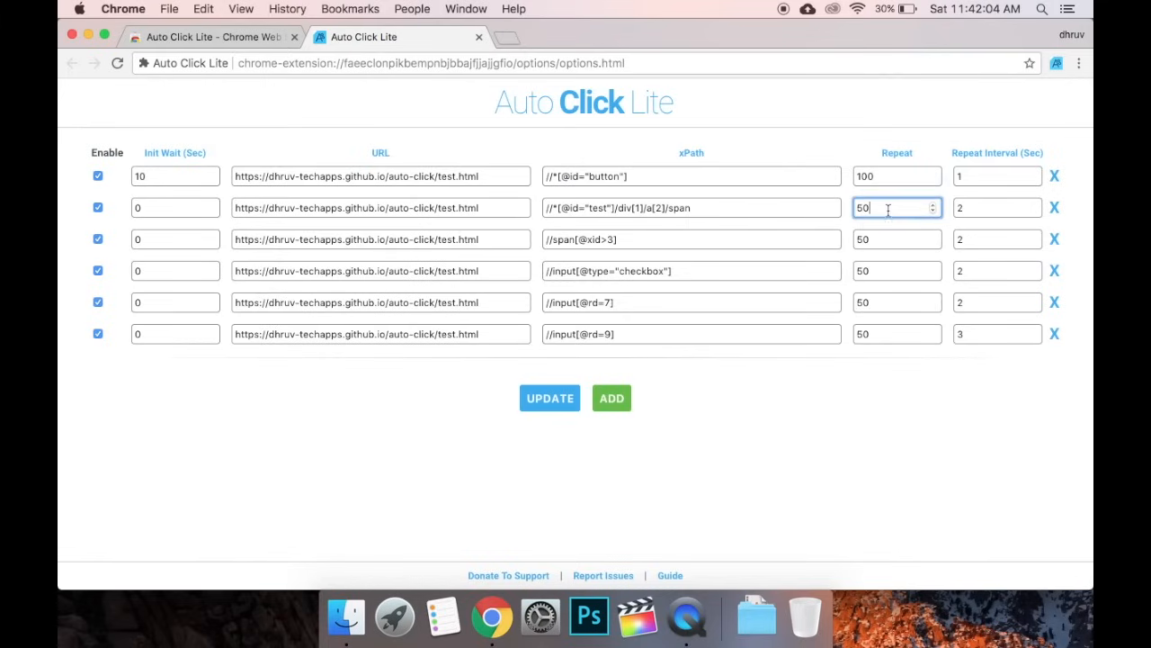
key(BackSpace)
text(0)
key(Tab)
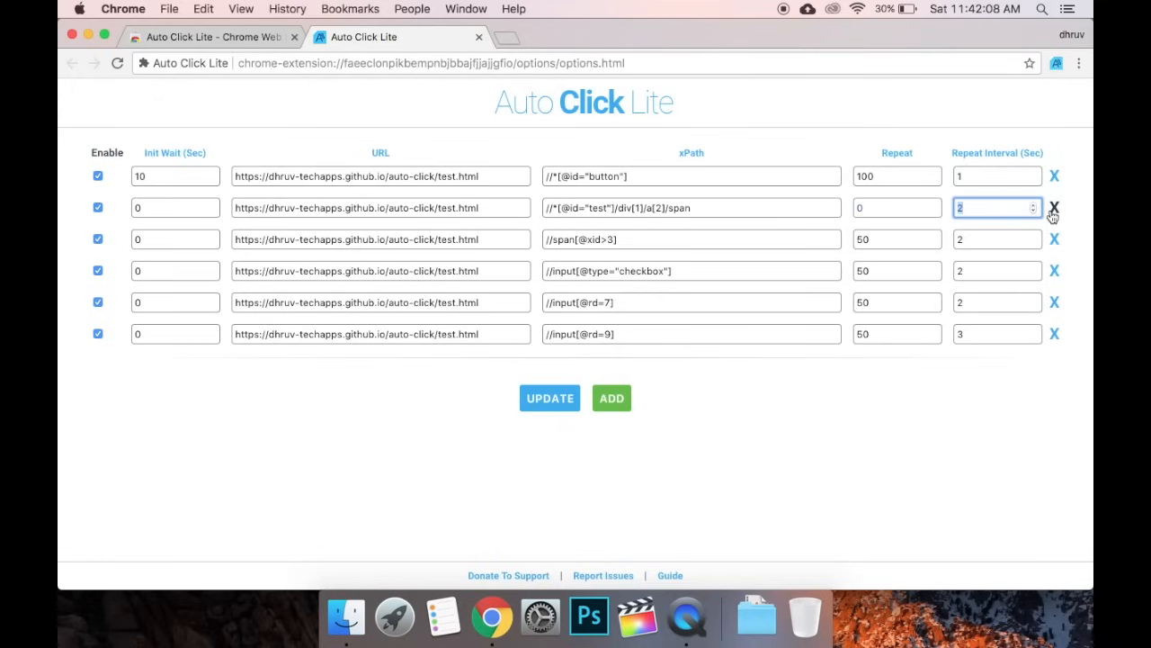
text(0)
click(528, 401)
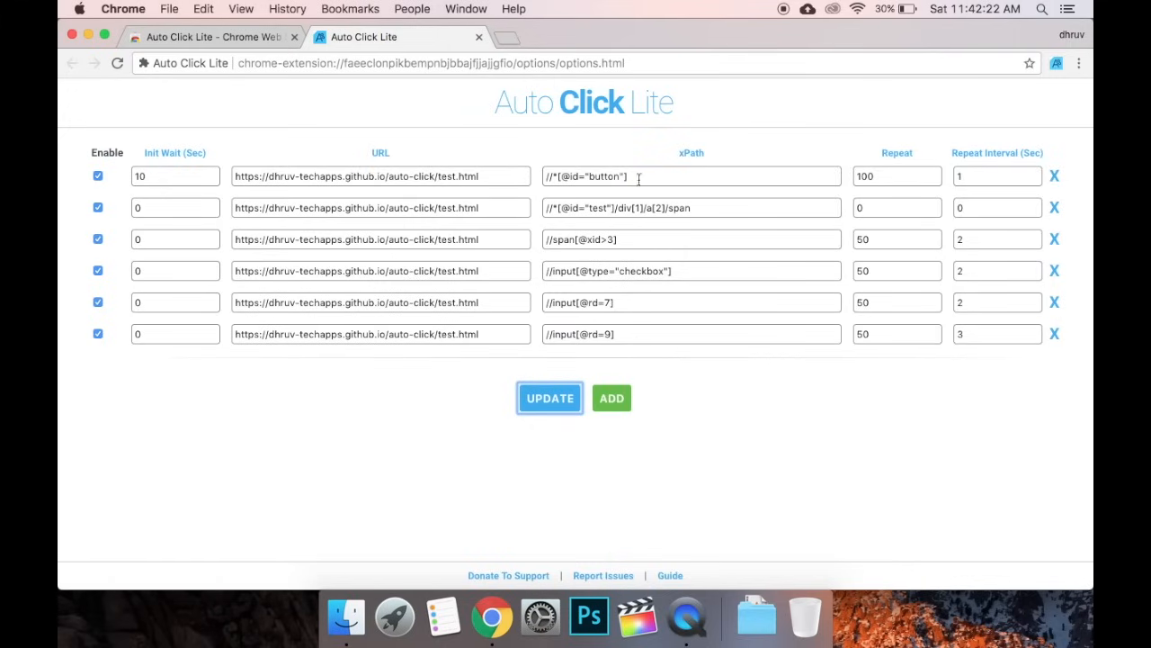
click(693, 158)
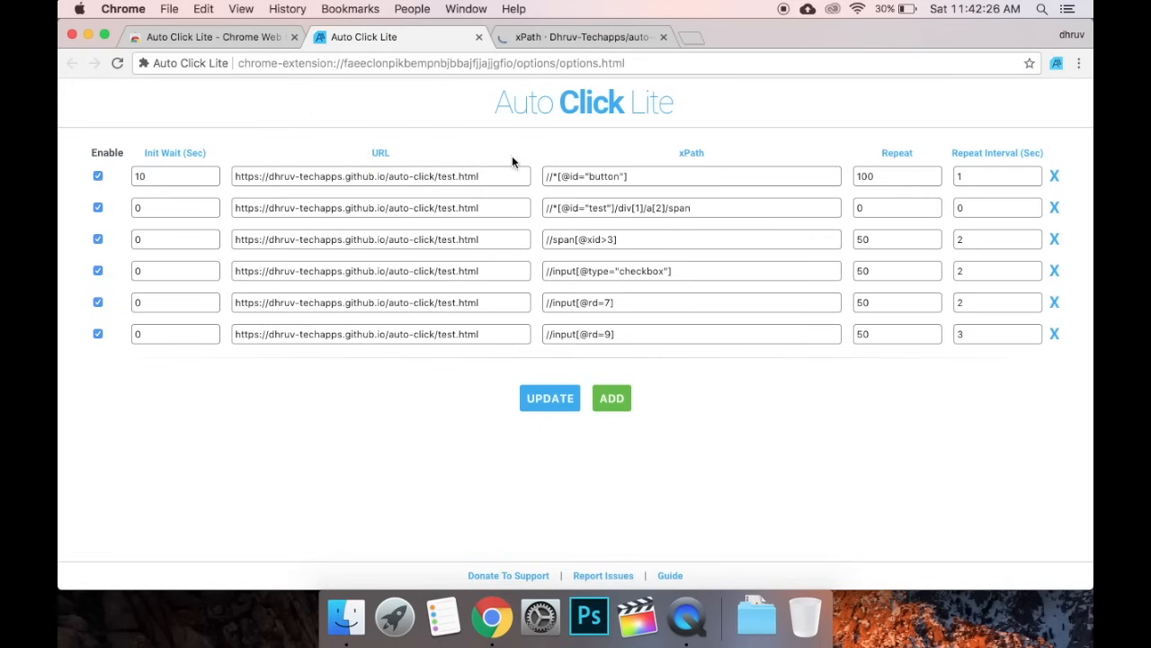
click(517, 36)
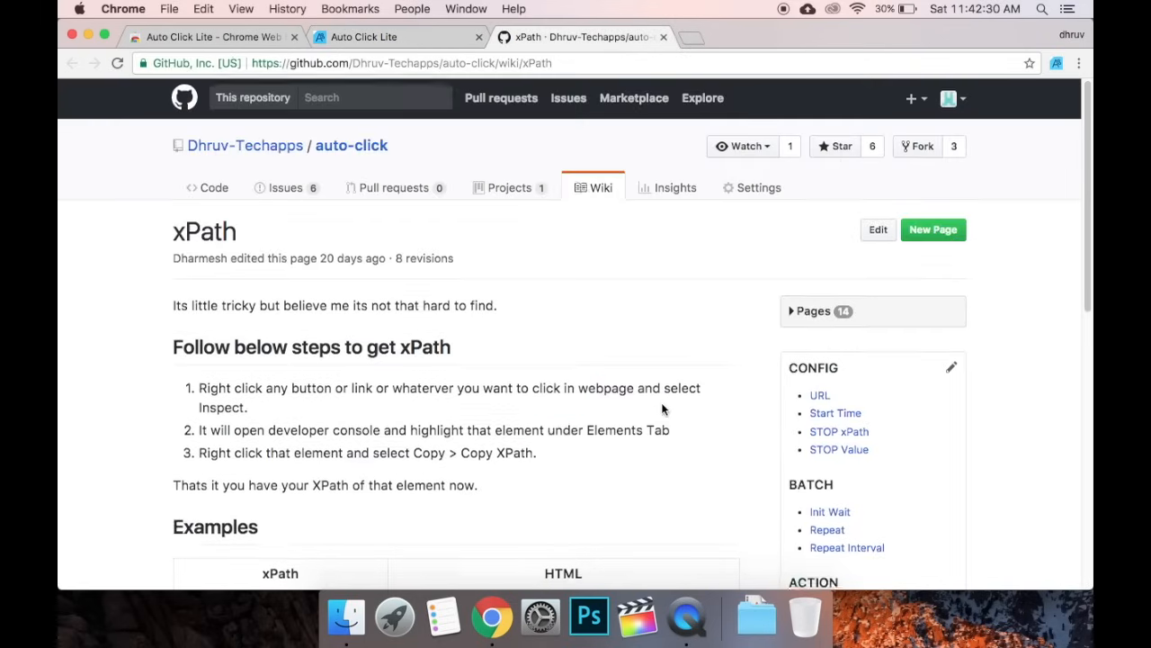
scroll(659, 409, down, 5)
scroll(657, 417, down, 2)
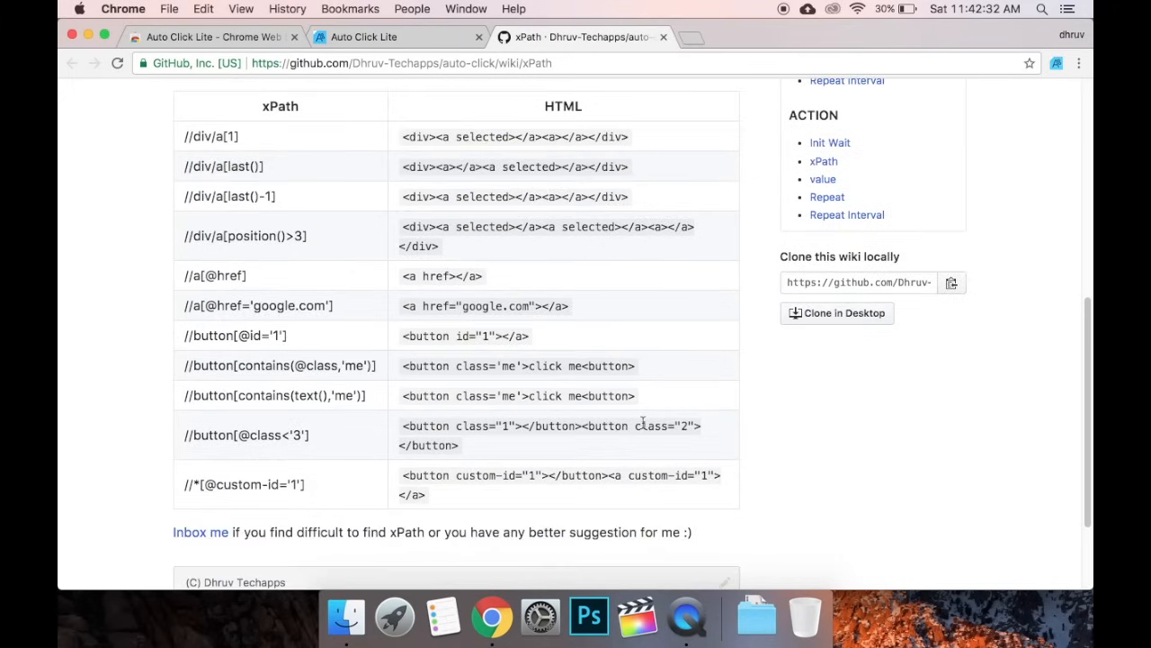
scroll(629, 419, up, 3)
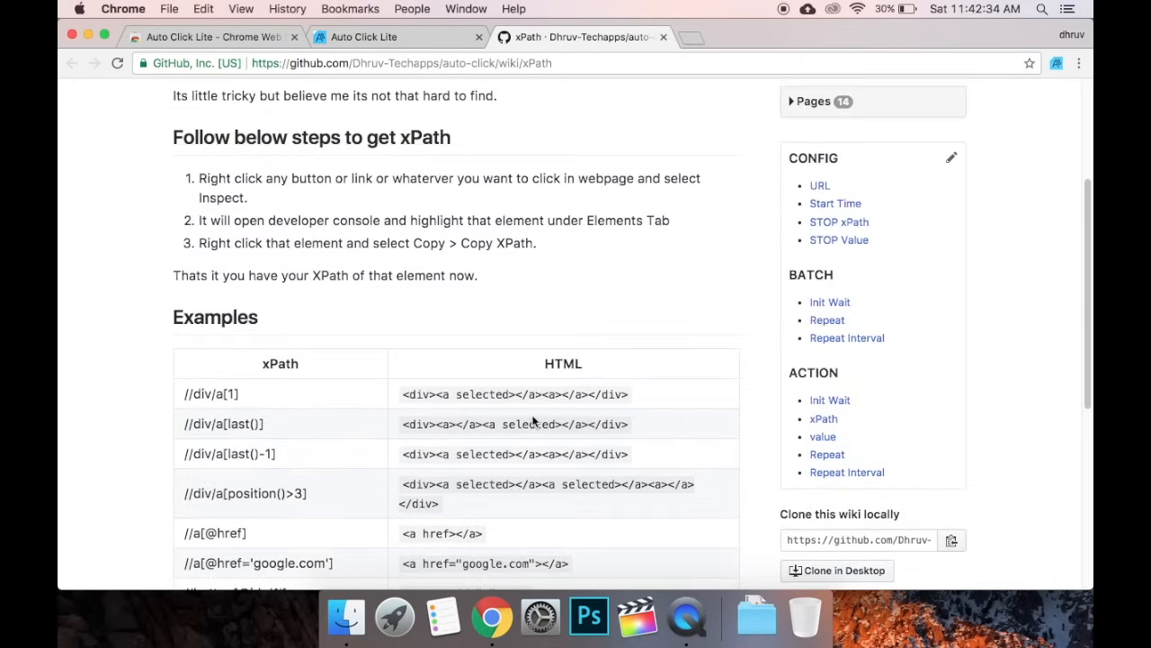
scroll(343, 371, up, 2)
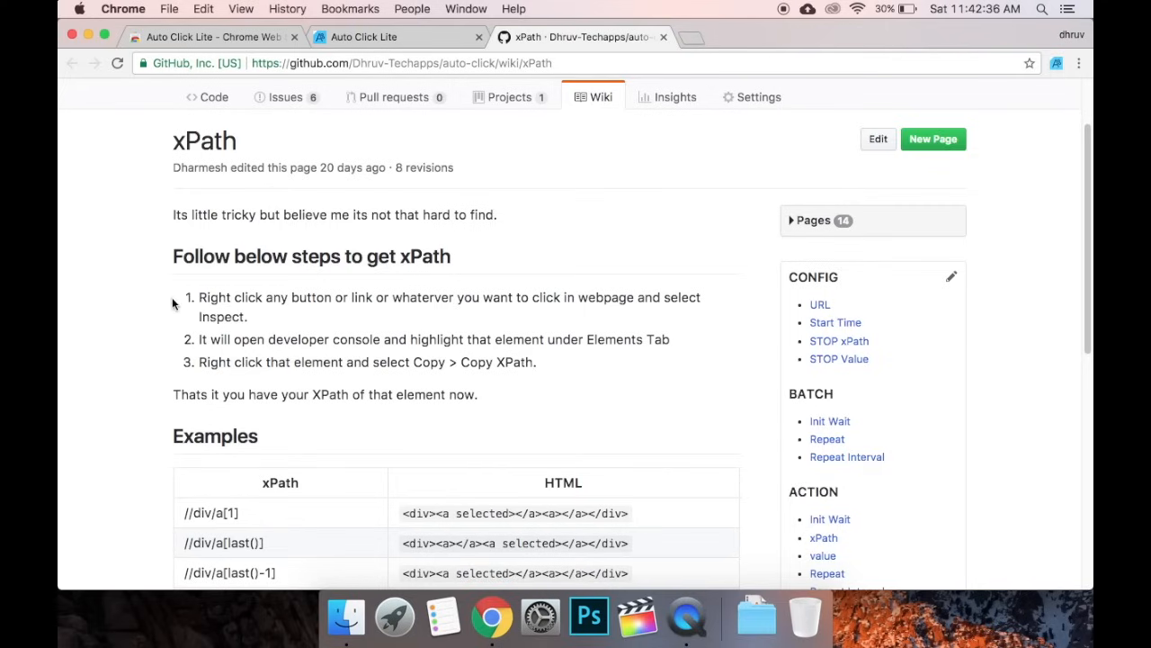
scroll(226, 311, down, 2)
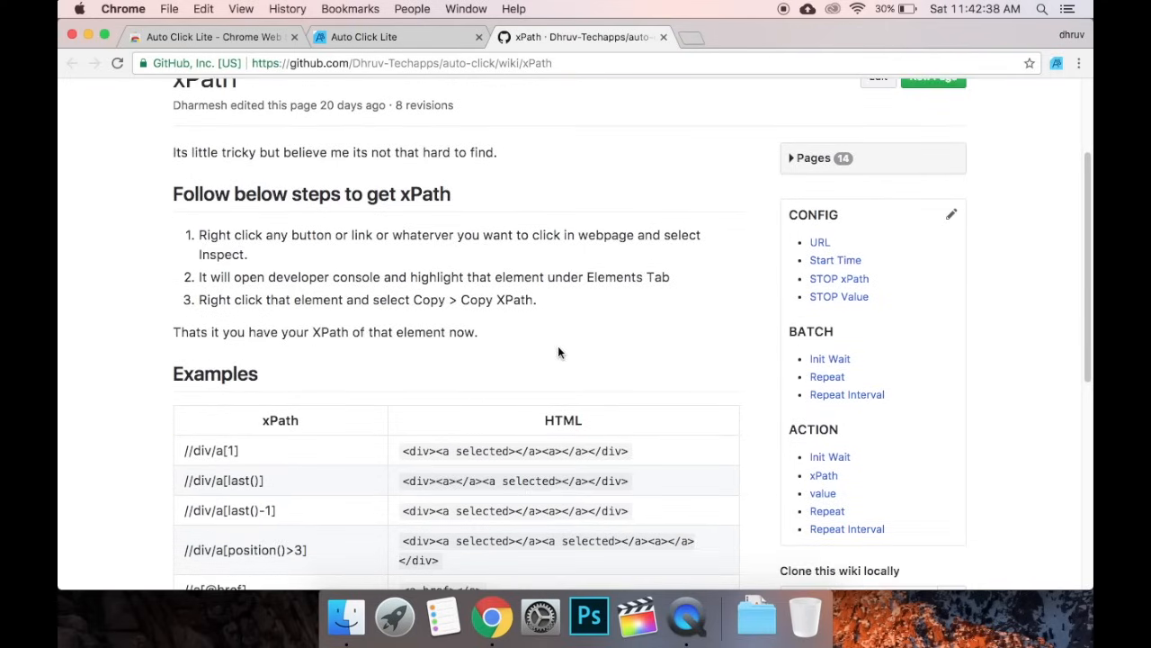
scroll(557, 352, down, 4)
scroll(632, 221, up, 6)
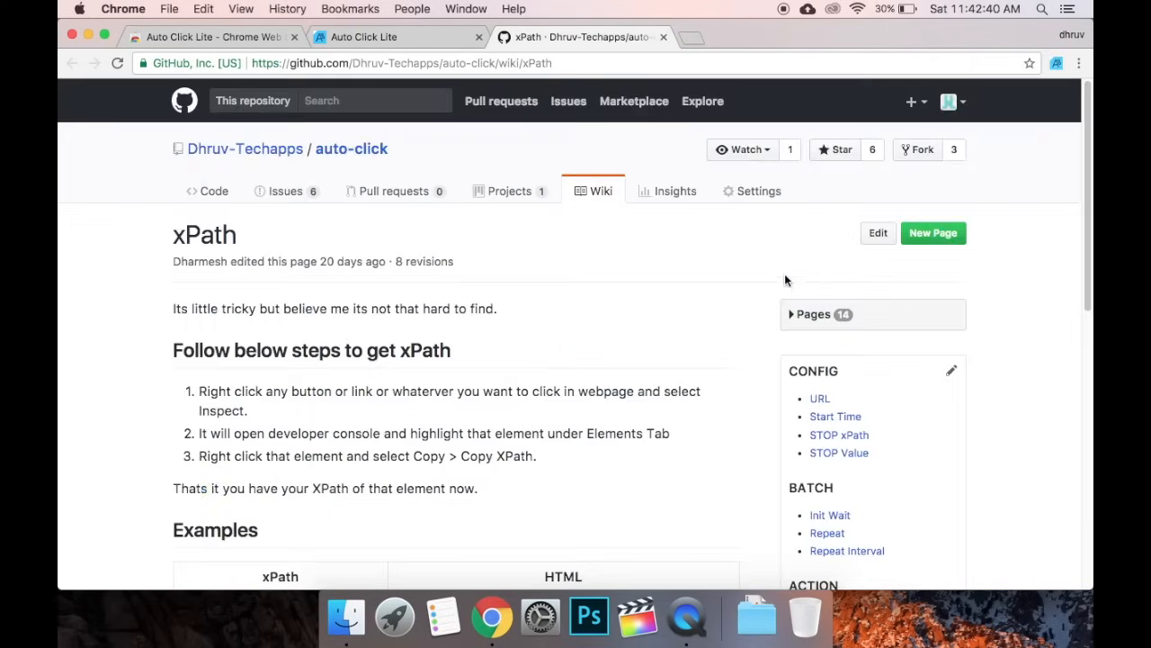
click(840, 326)
scroll(837, 323, down, 4)
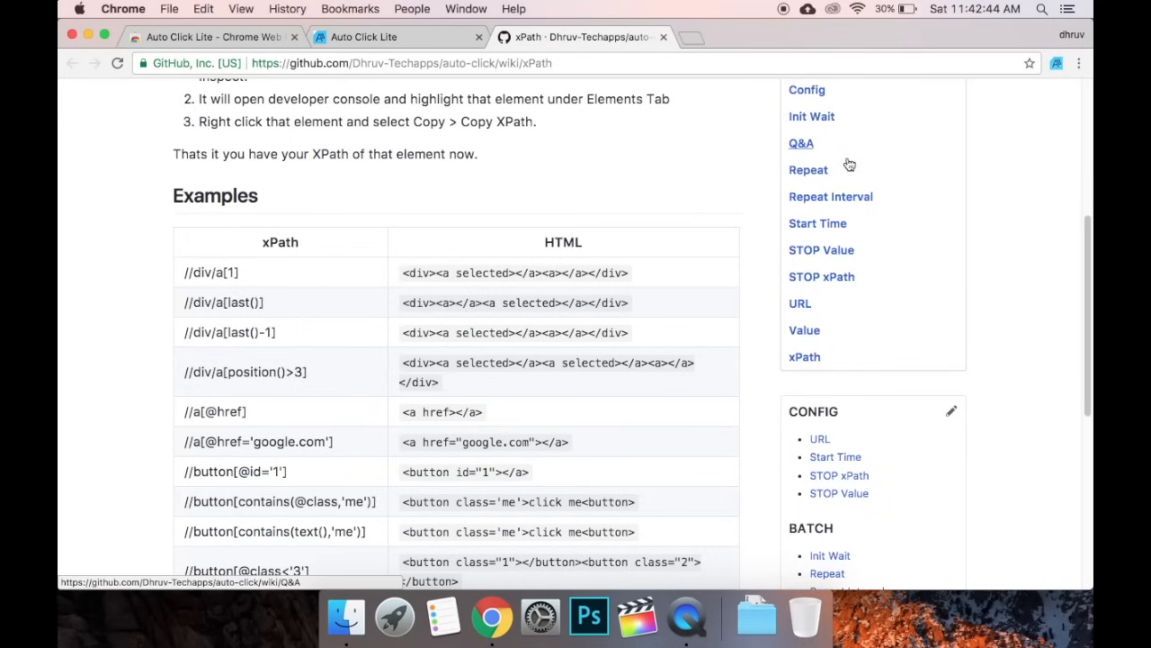
scroll(850, 164, up, 1)
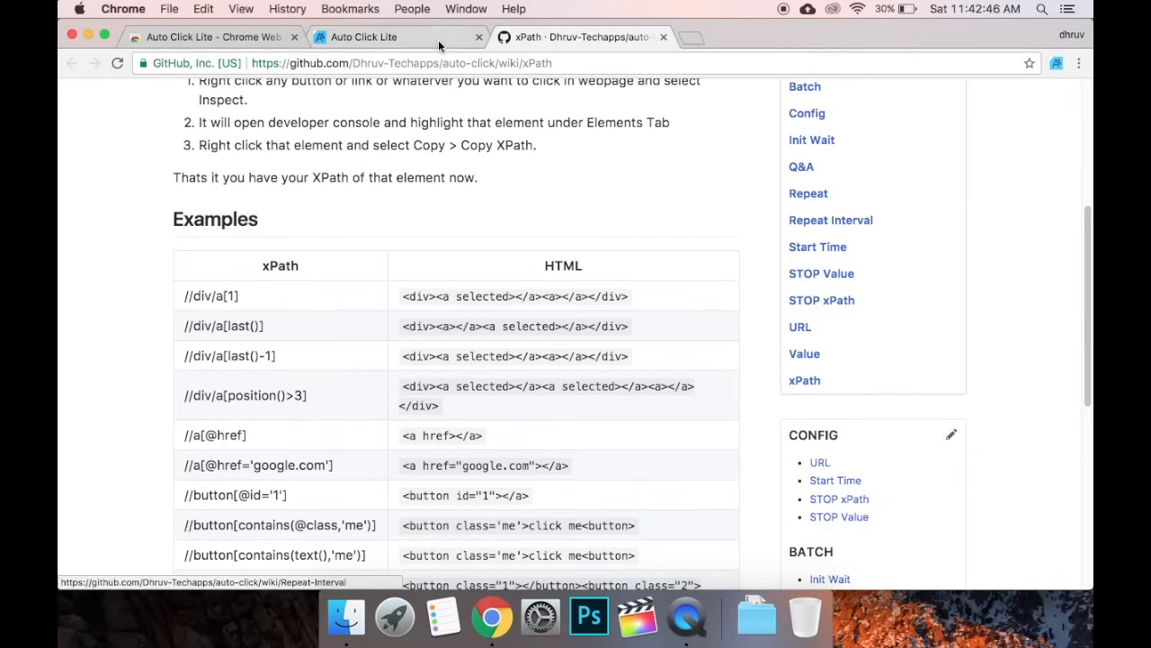
click(663, 37)
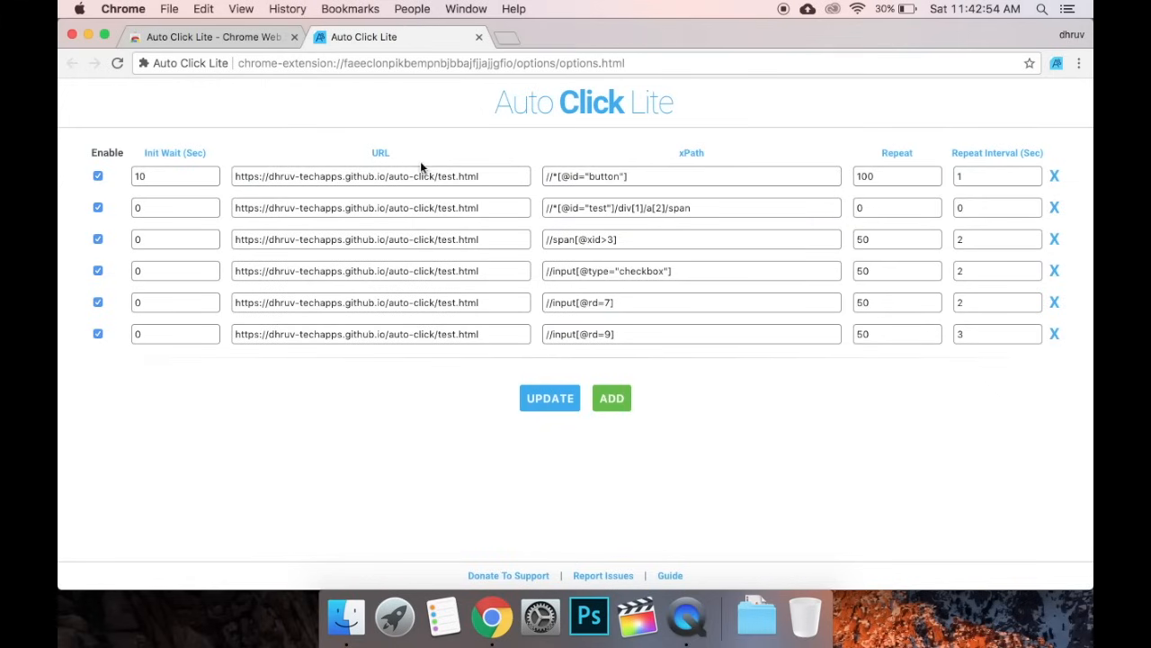
drag(490, 180, 195, 174)
Set the first rule's repeat count to 100 and save the configuration
click(702, 175)
click(872, 177)
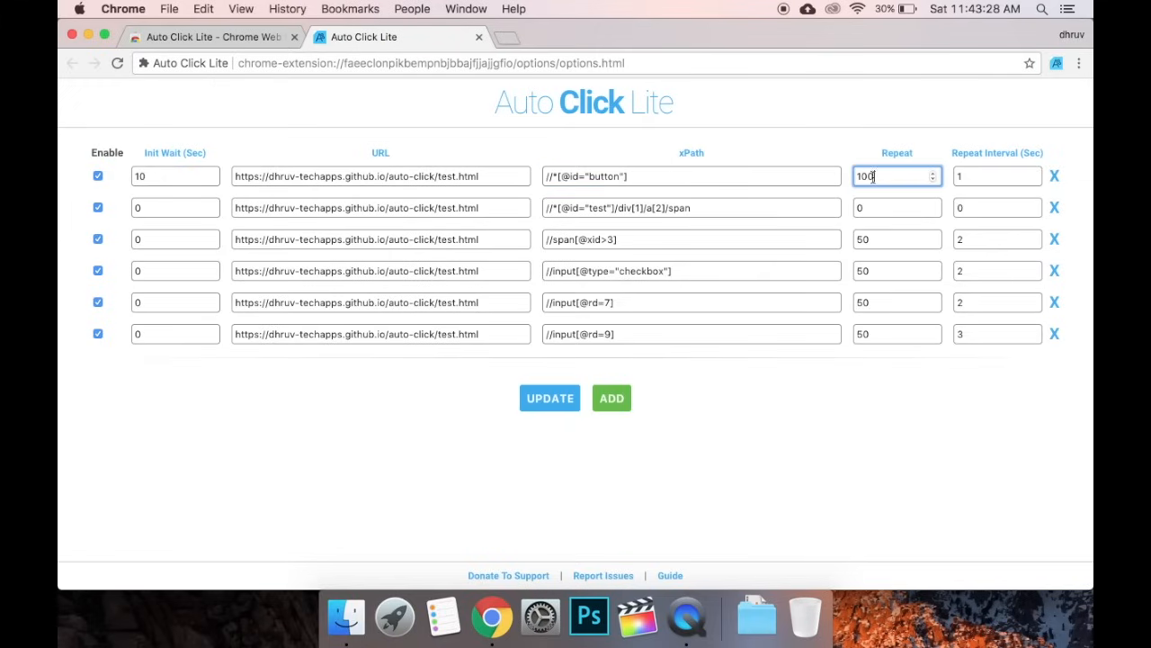
click(966, 176)
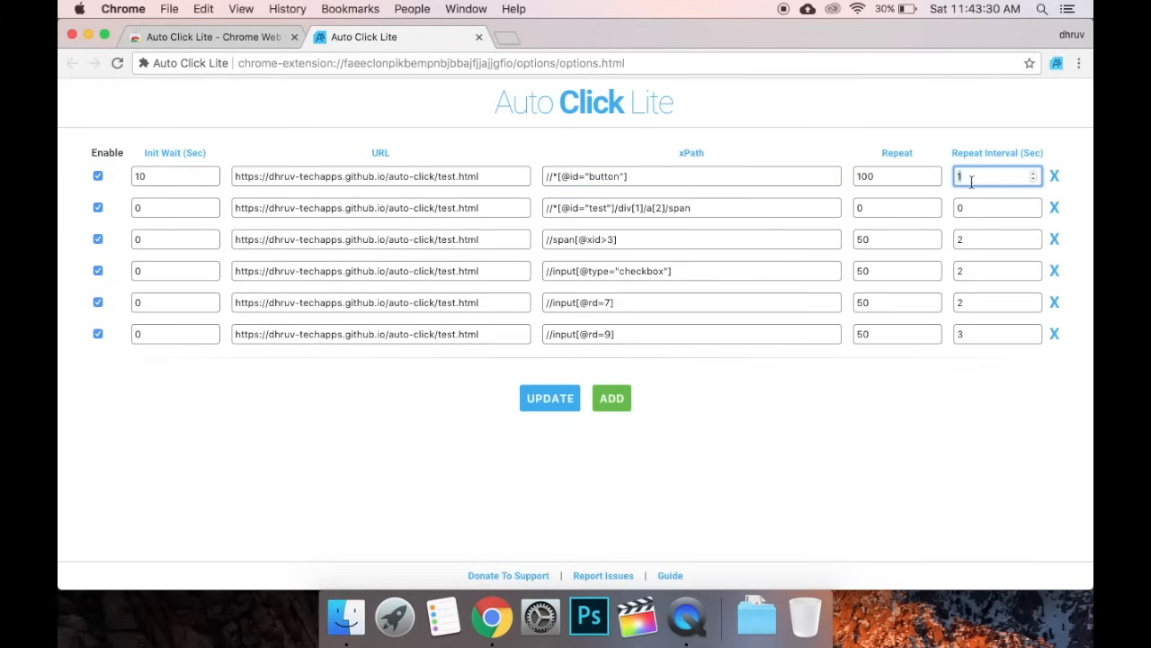
double_click(901, 184)
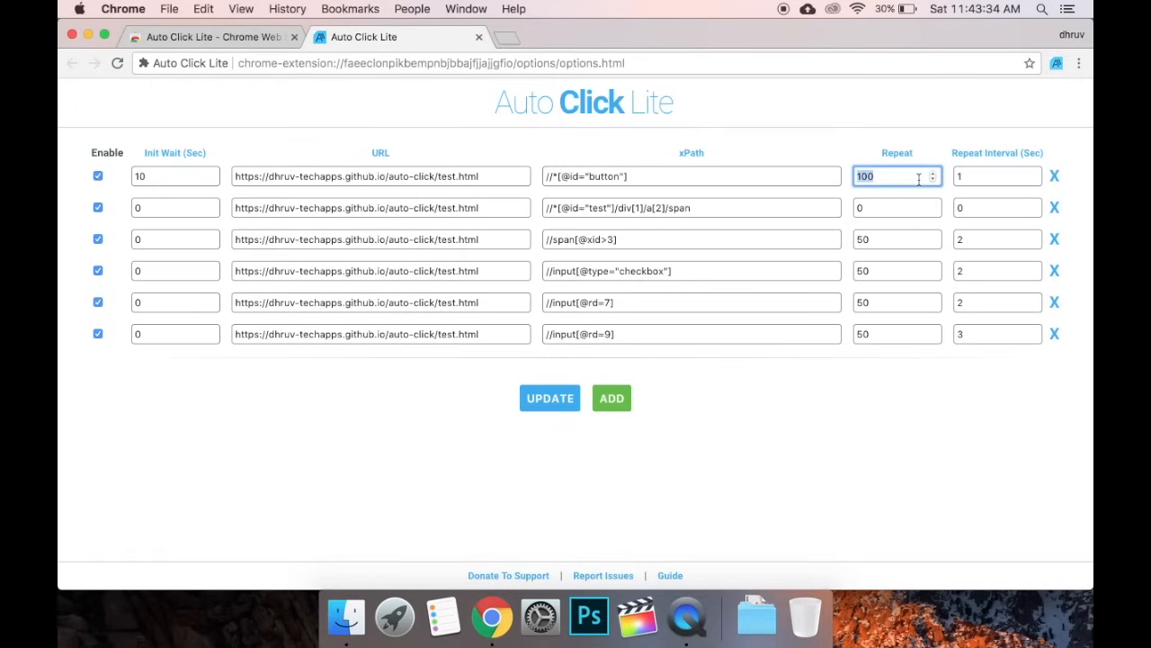
text(0)
key(Tab)
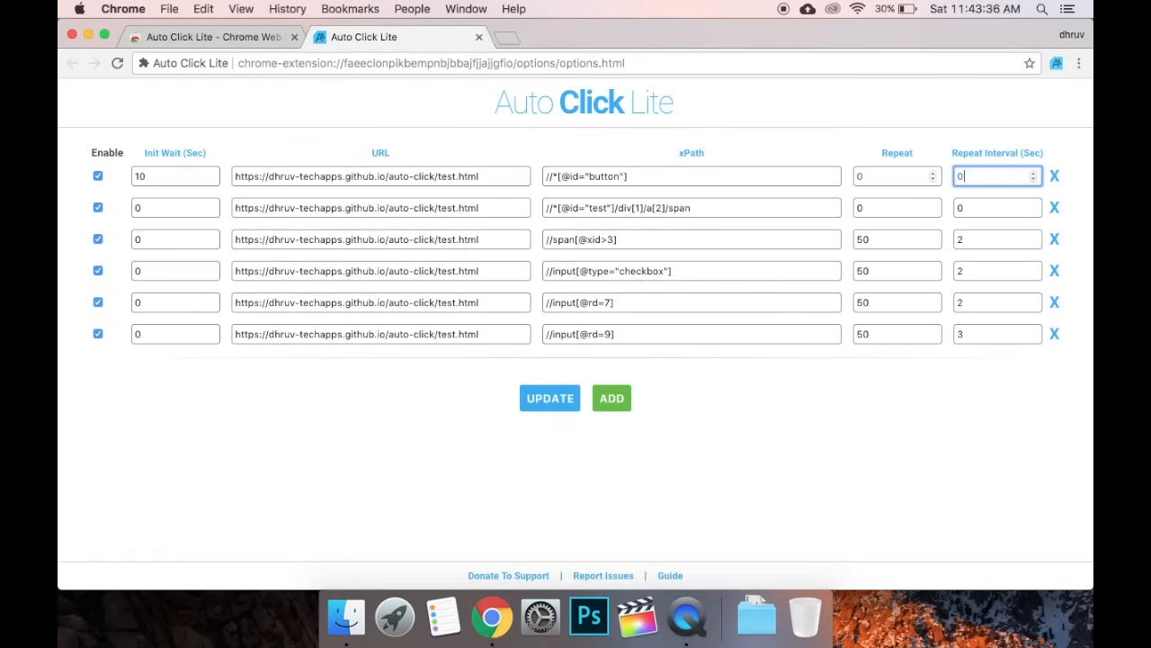
drag(894, 178, 325, 115)
text(10)
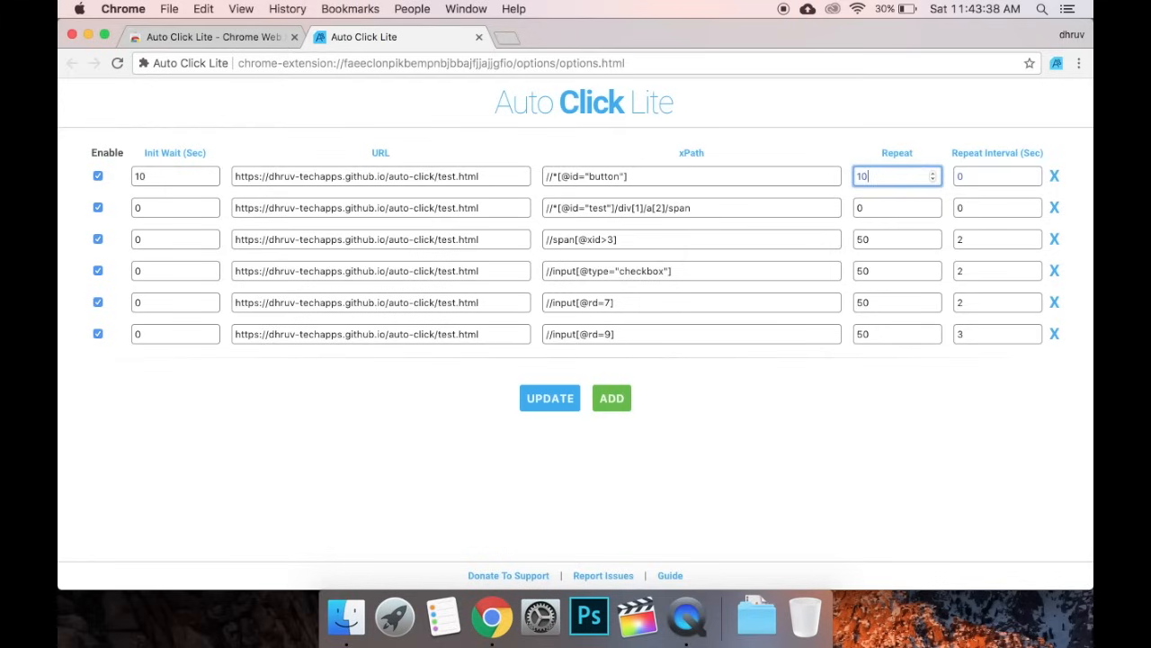
text(0)
key(Tab)
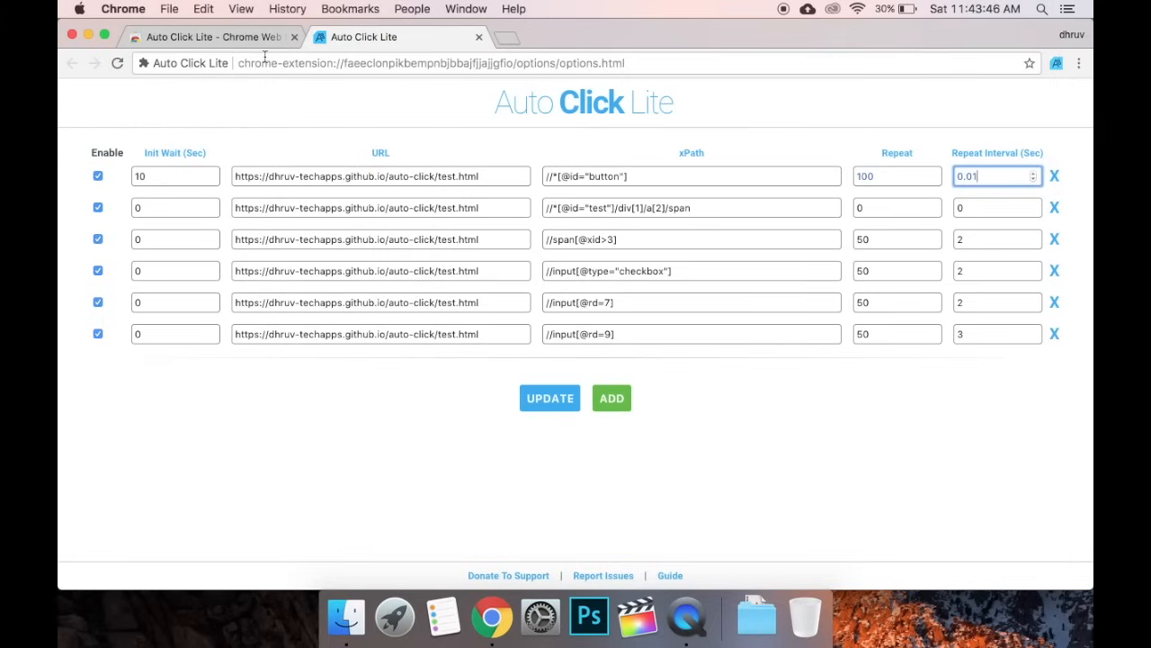
click(545, 405)
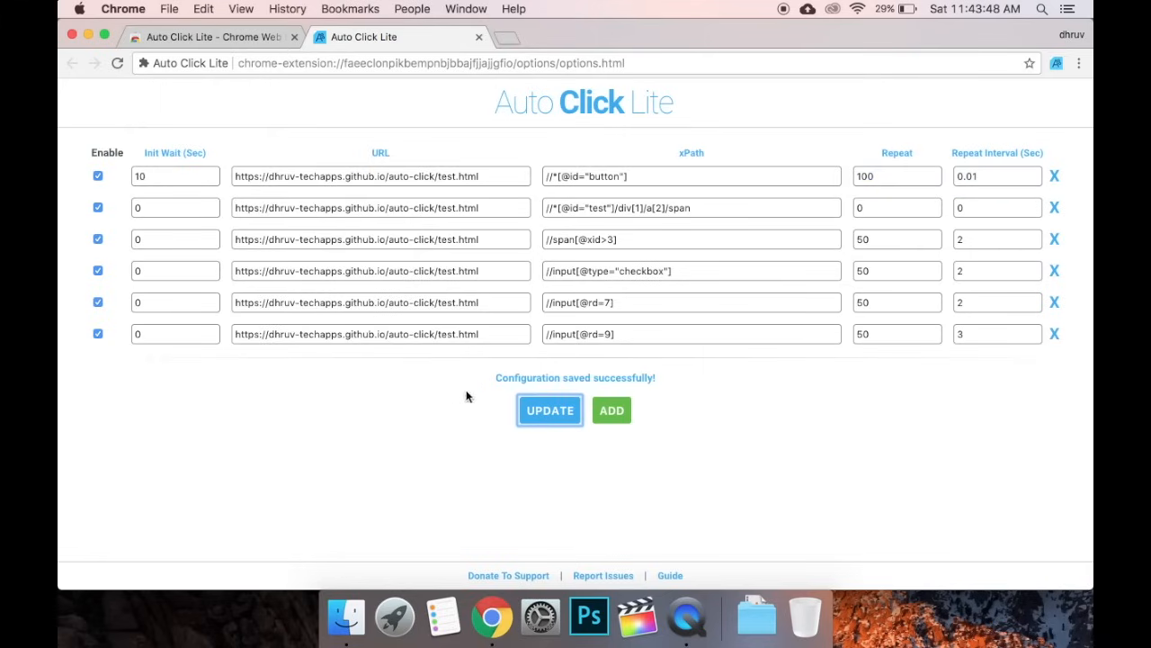
click(684, 385)
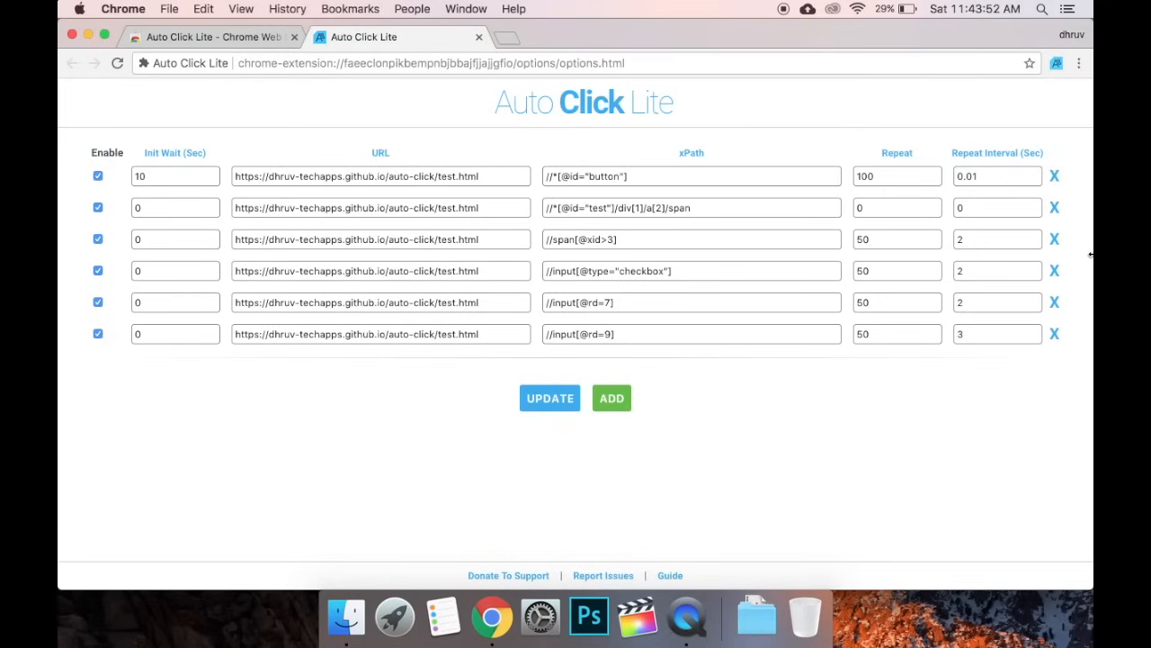
click(1054, 335)
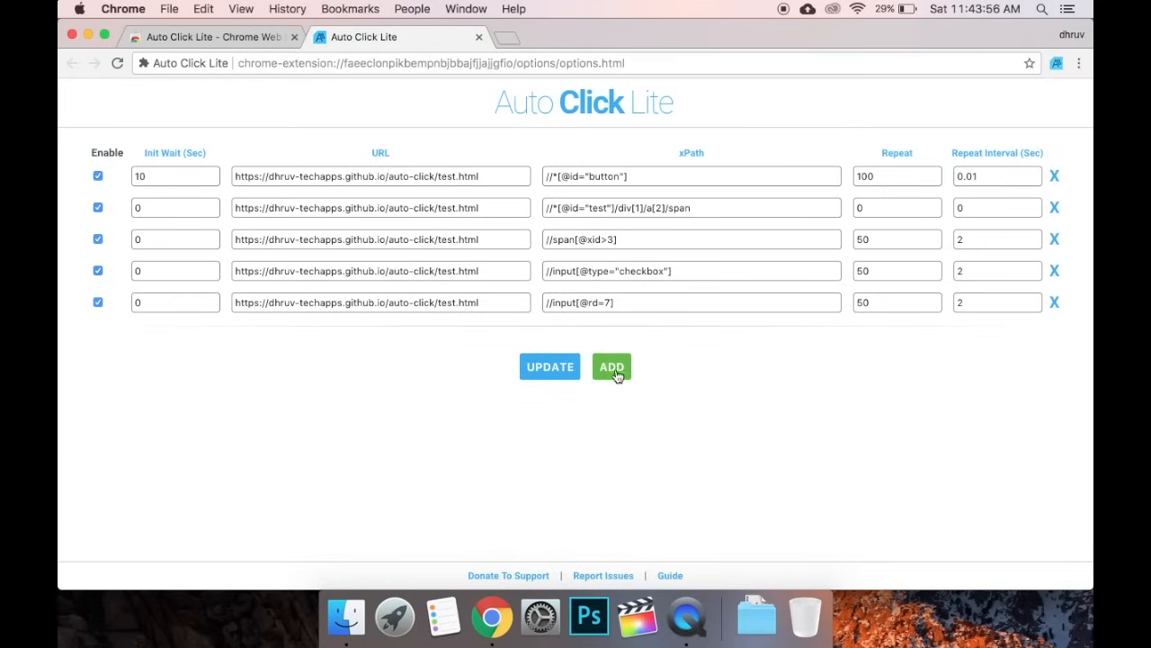
click(613, 369)
click(1054, 336)
click(562, 373)
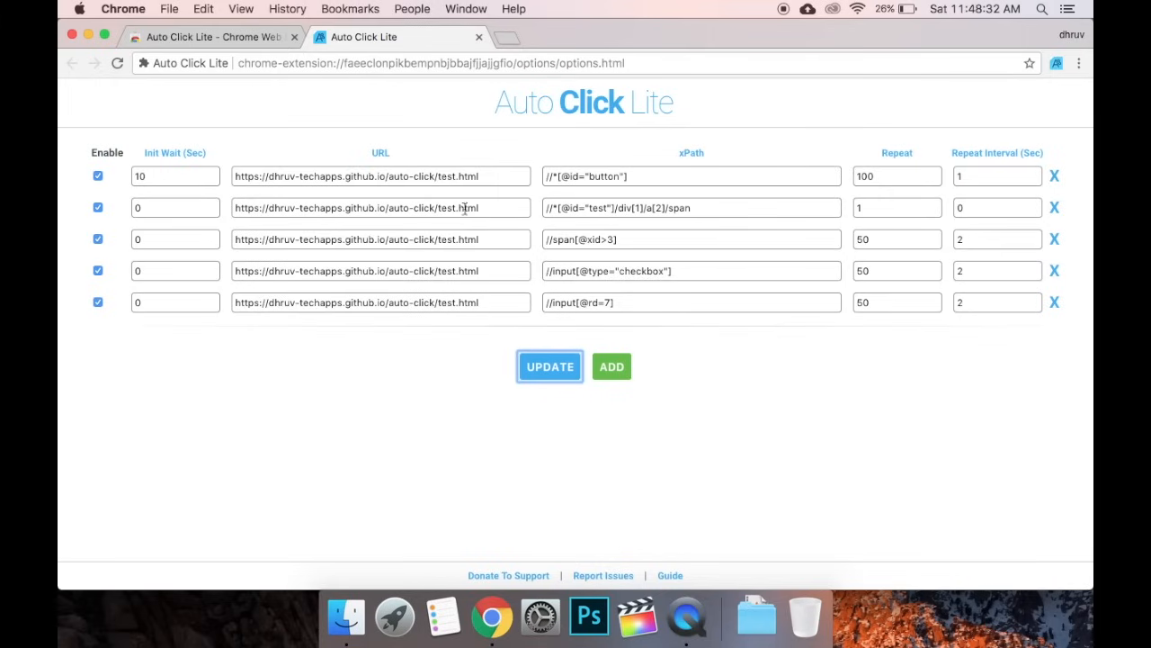
click(486, 180)
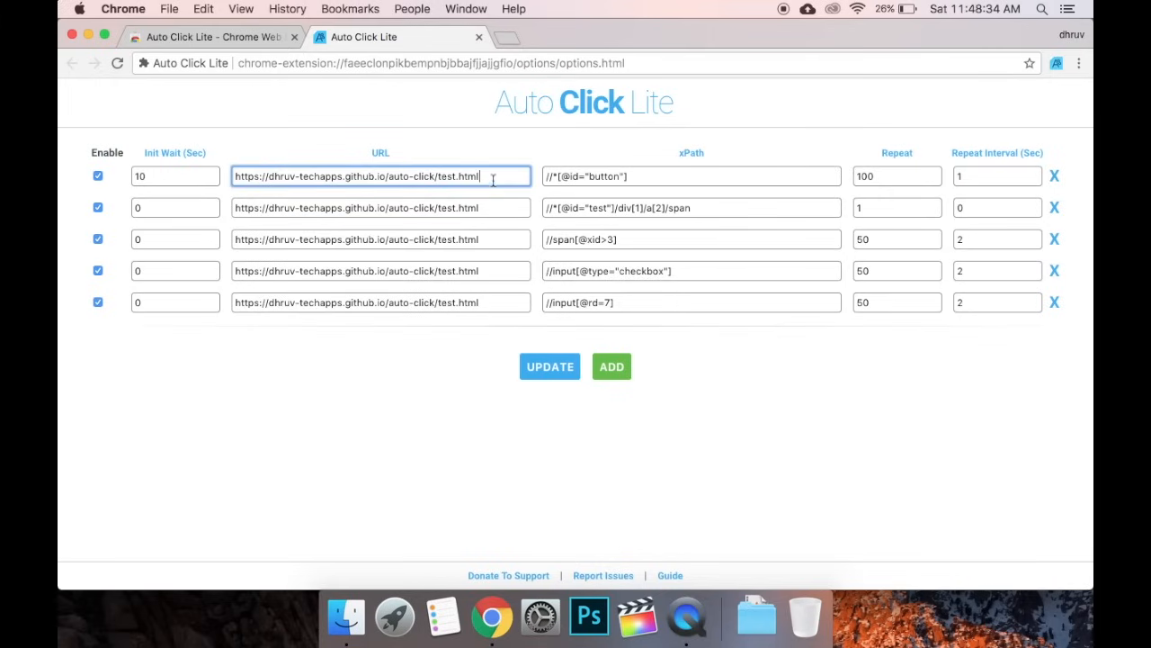
Load the first rule's Click Test URL in a new tab, then return to the options tab
key(super+a)
key(super+c)
key(super+t)
key(super+v)
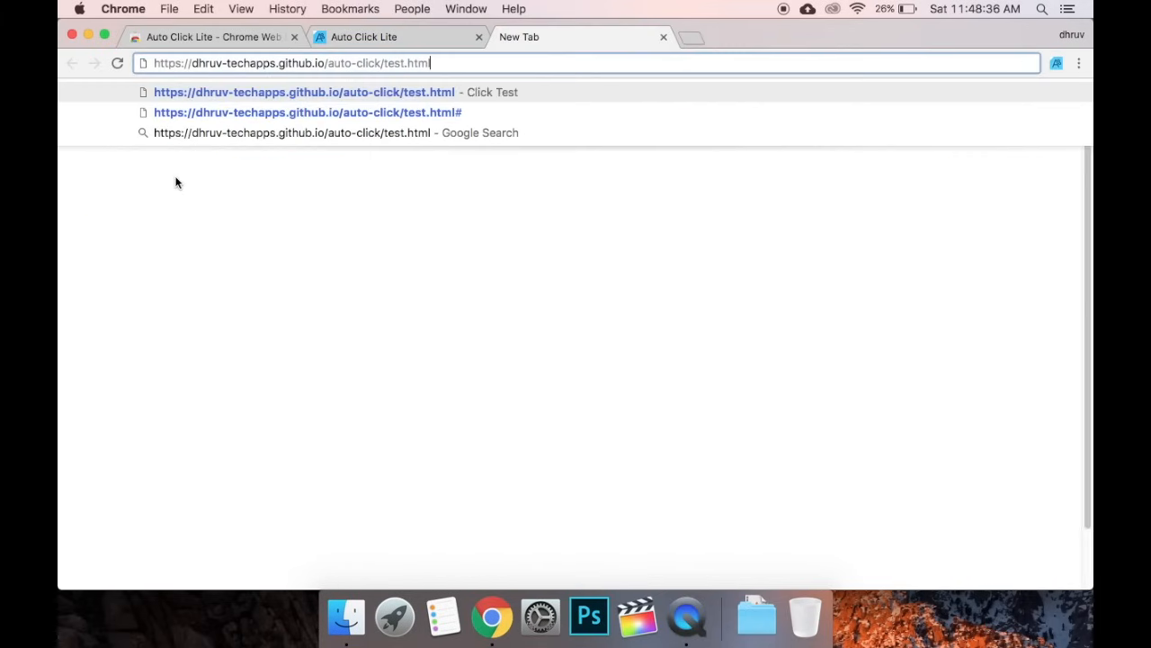
key(Return)
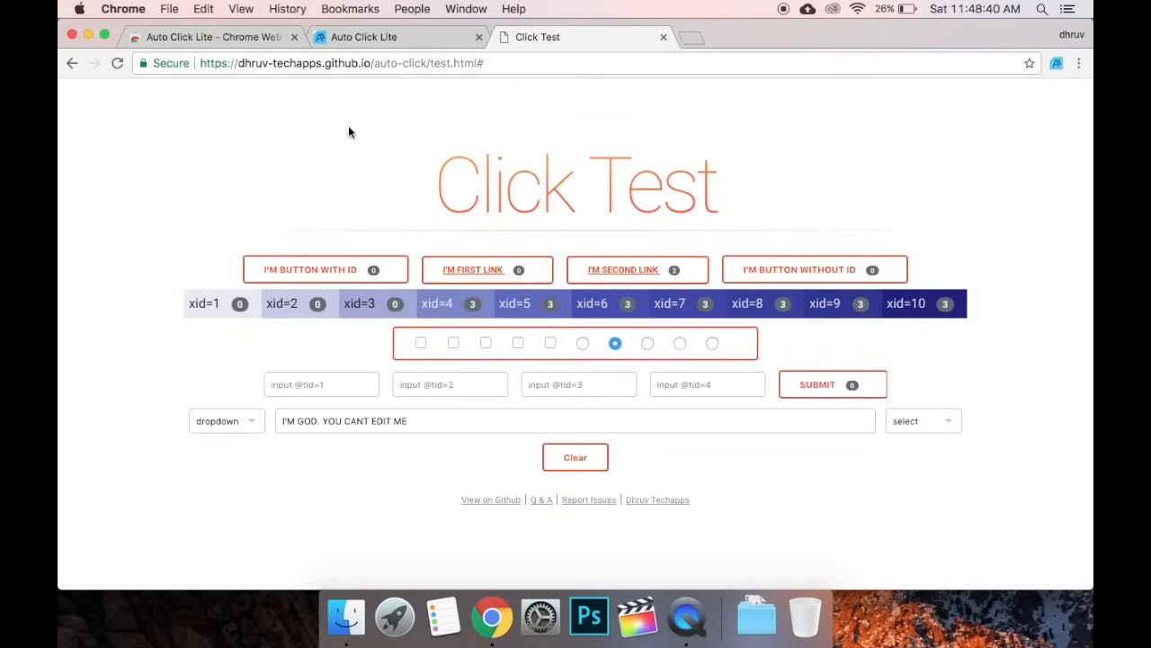
click(389, 37)
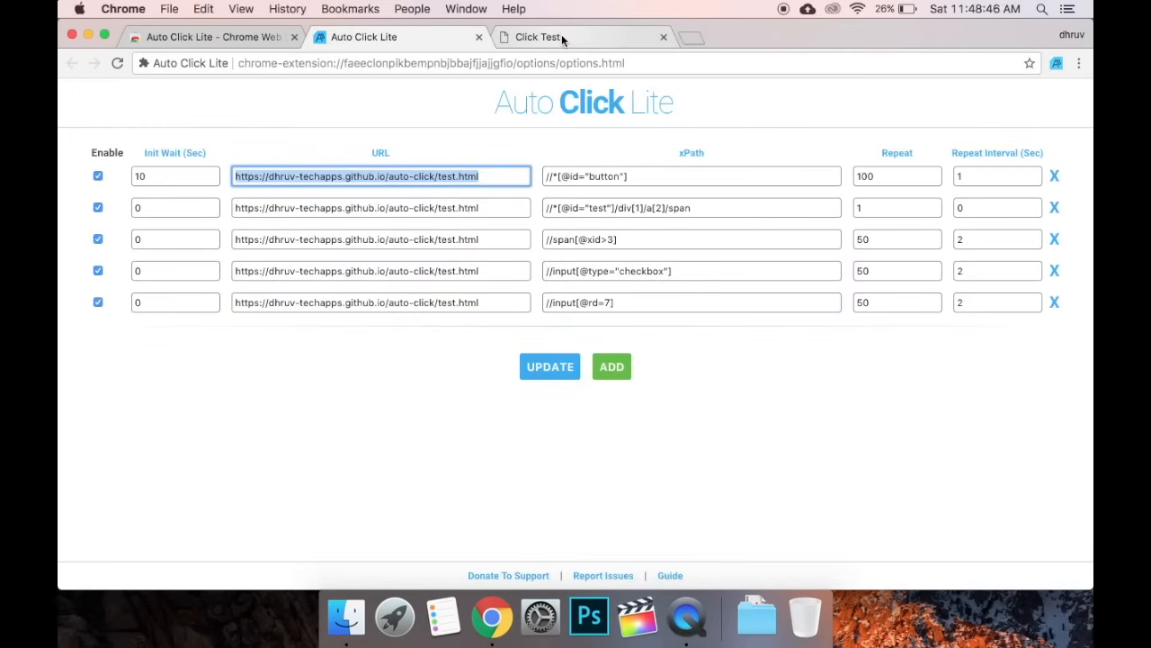
click(589, 36)
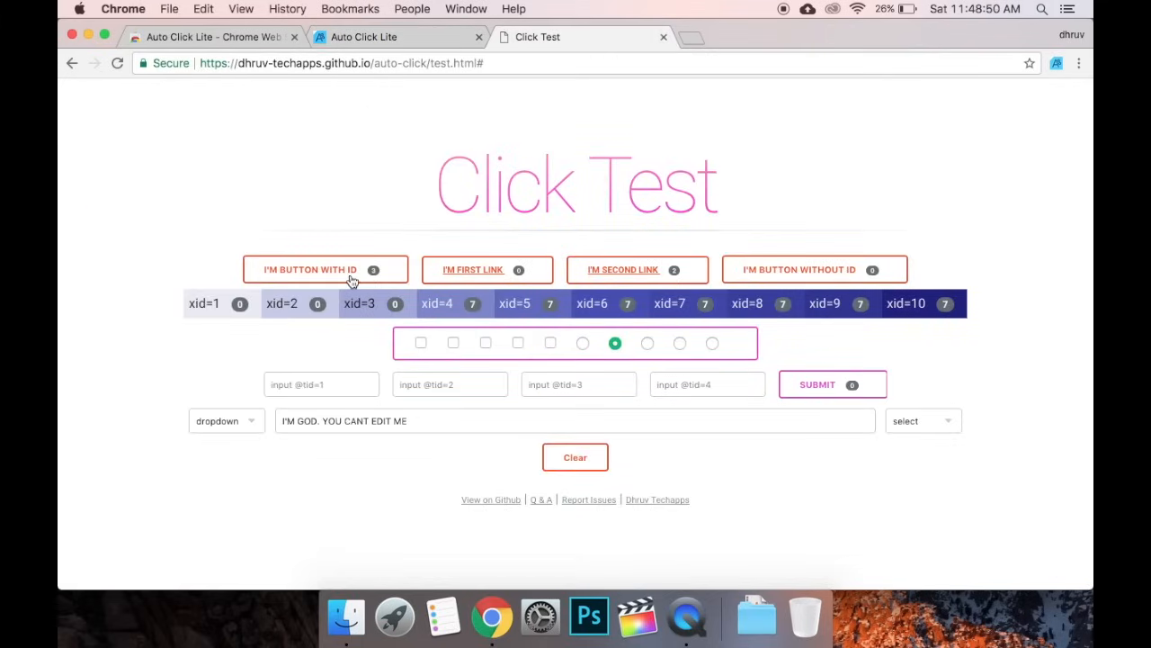
click(581, 464)
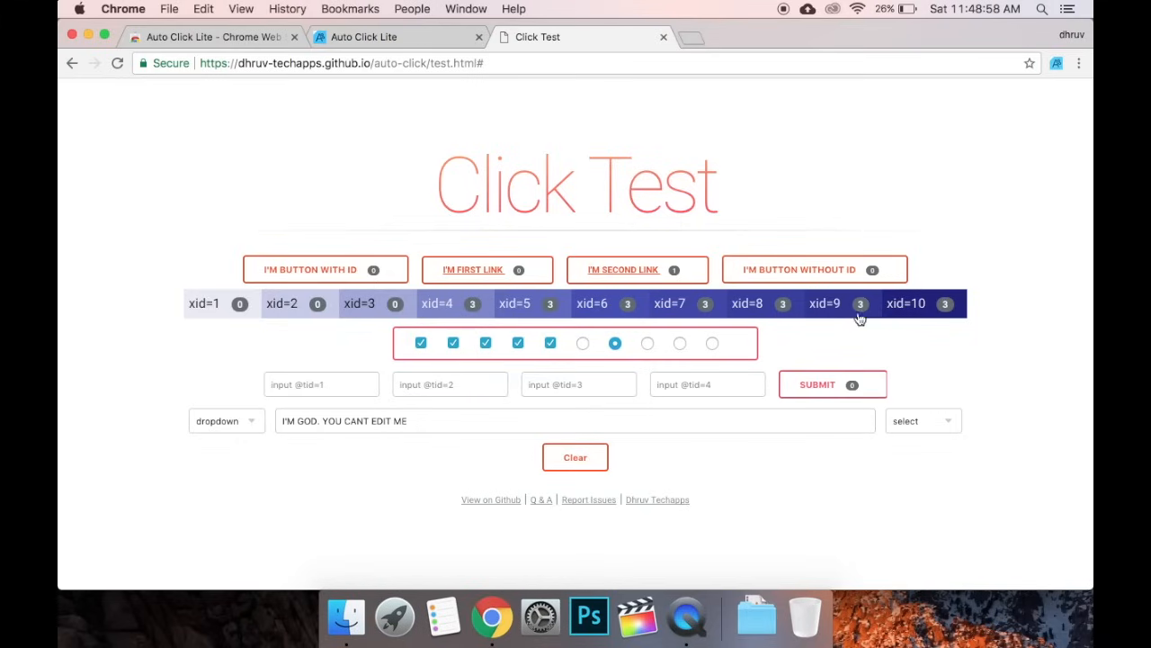
click(417, 37)
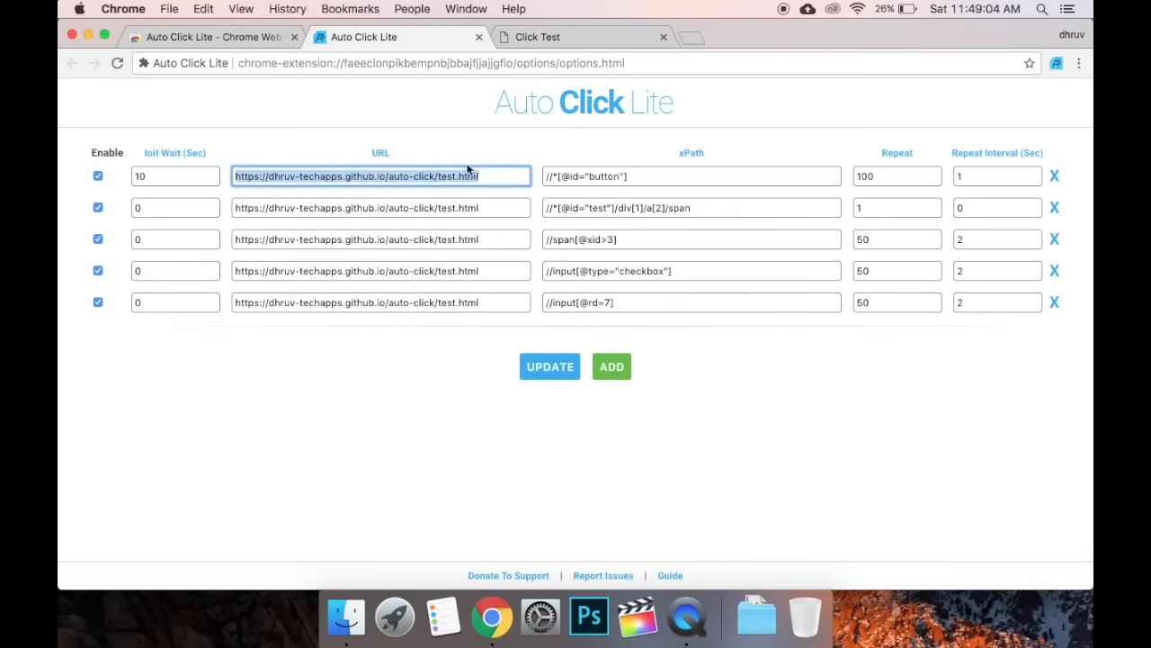
click(572, 38)
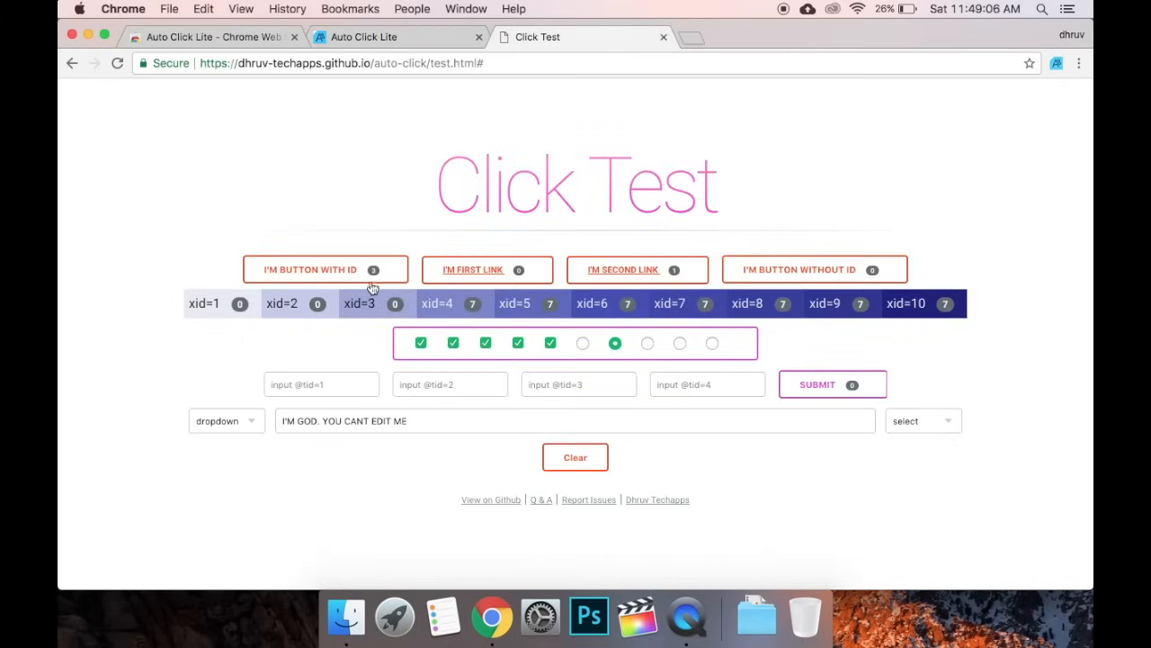
click(403, 43)
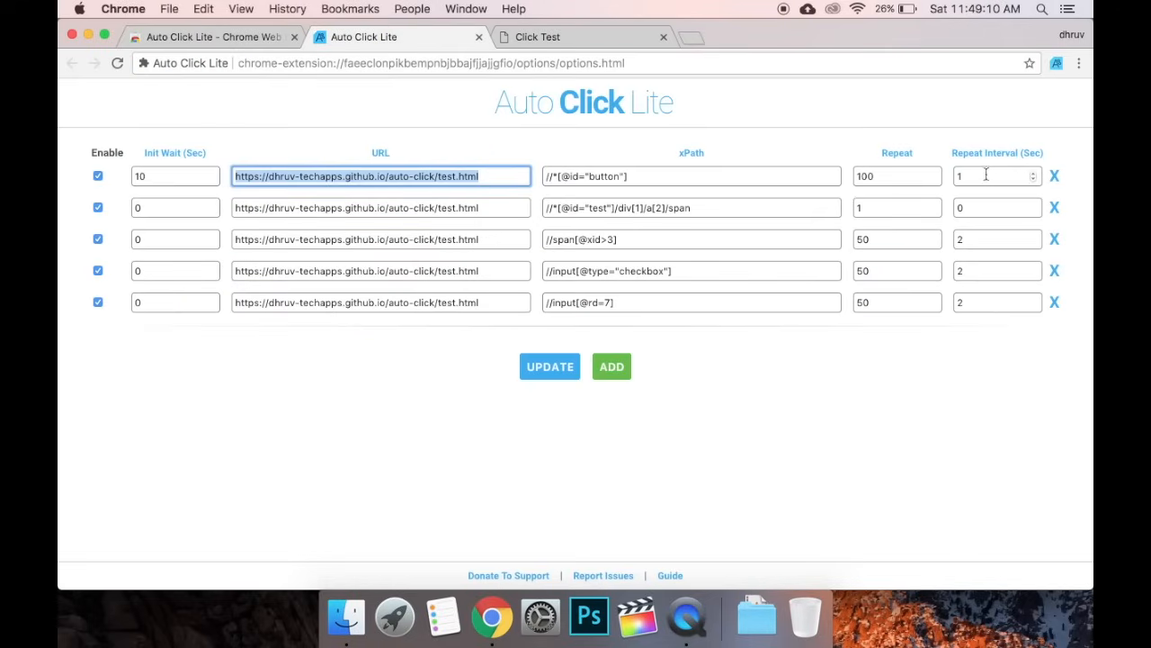
click(573, 38)
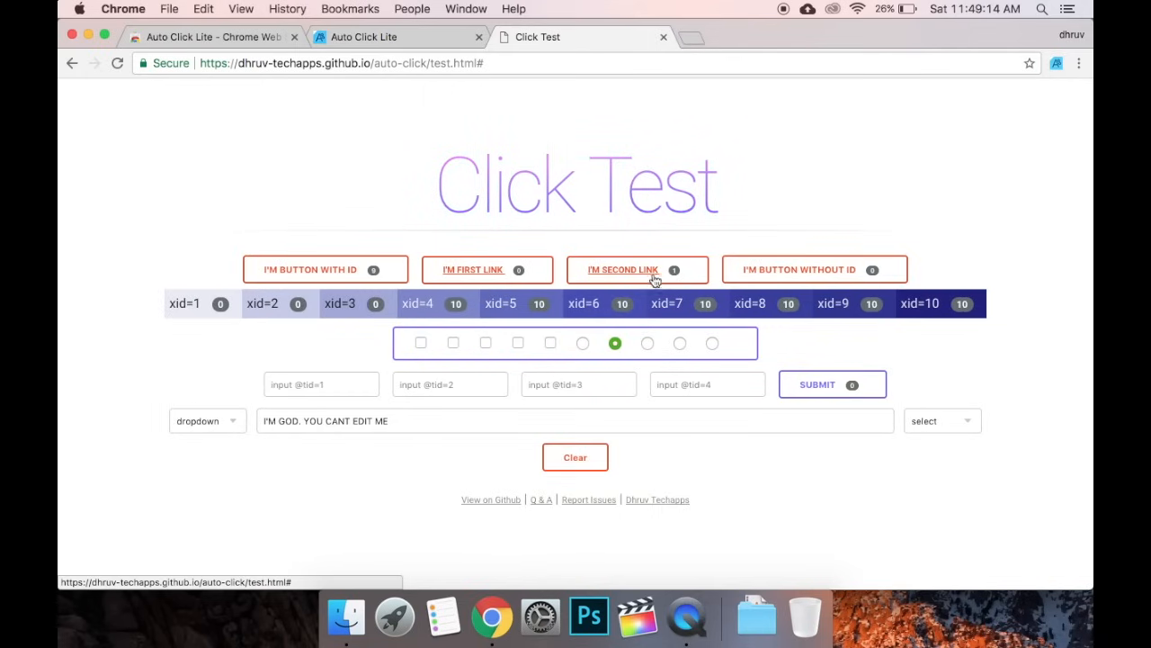
click(403, 38)
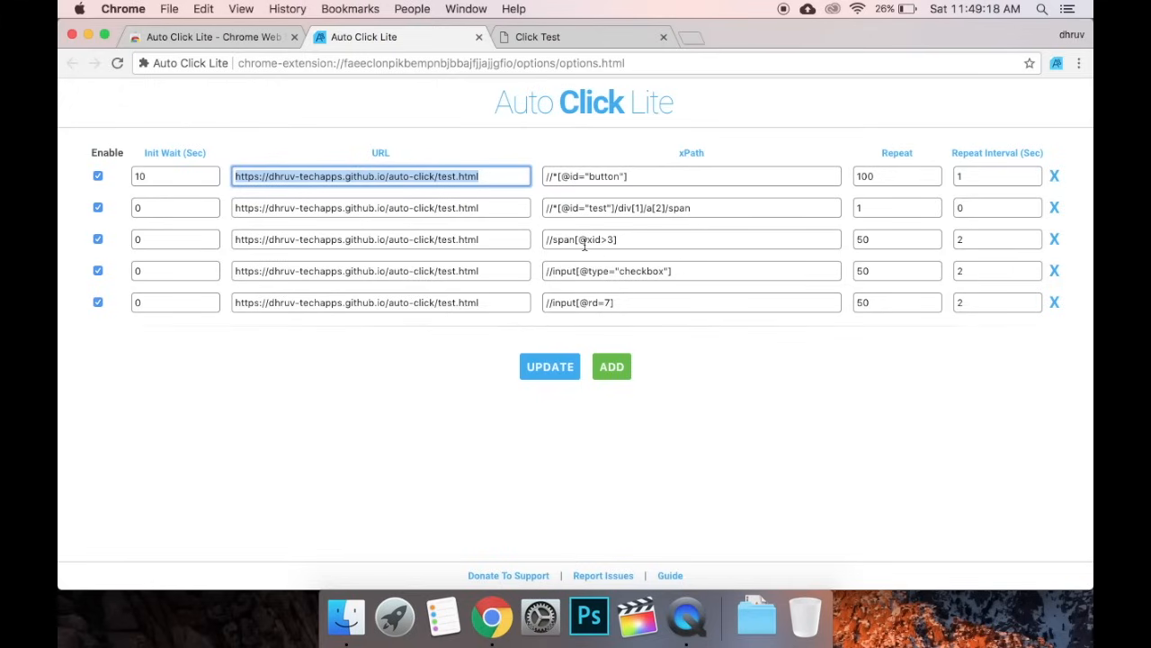
drag(620, 244, 527, 239)
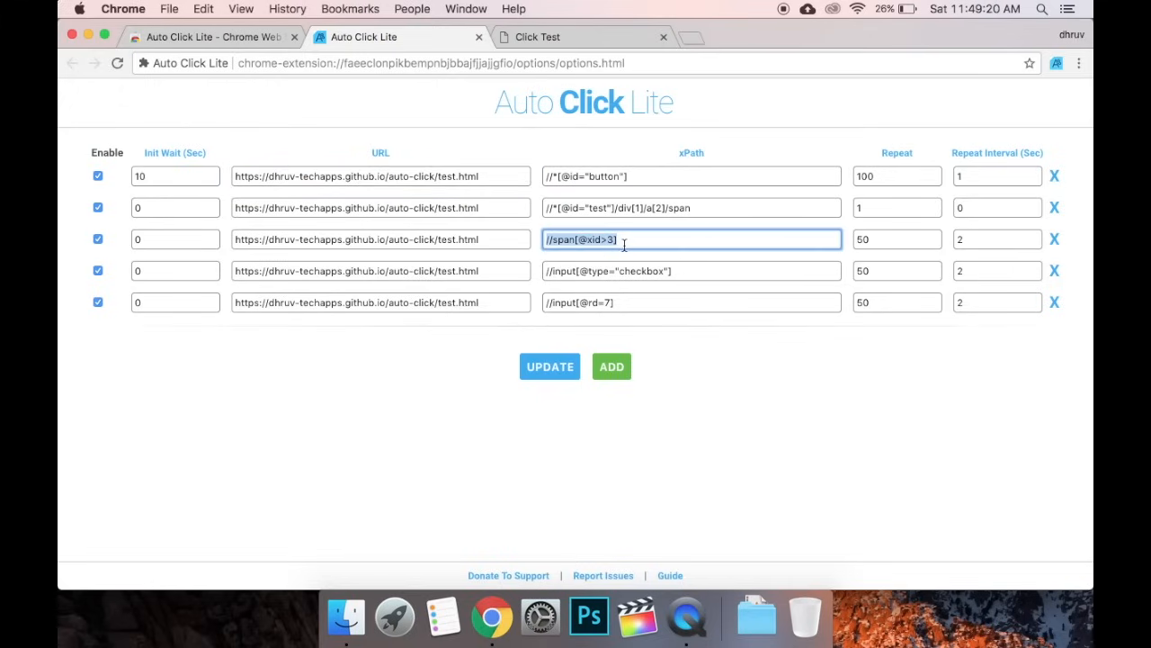
click(555, 40)
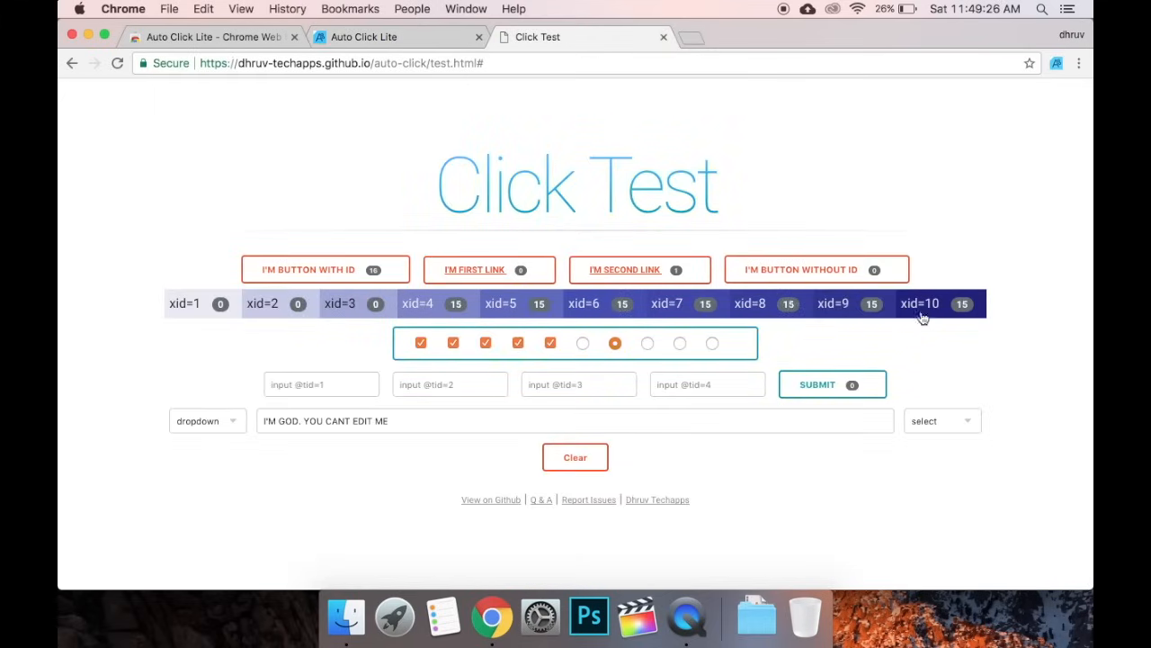
click(422, 42)
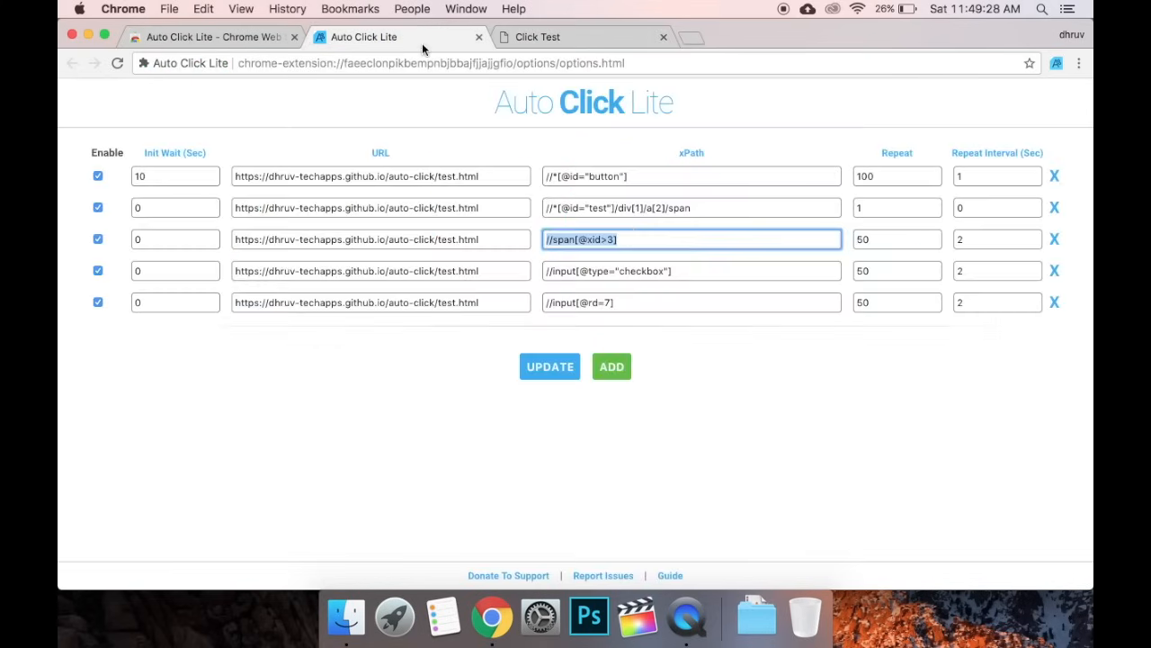
drag(684, 271, 544, 271)
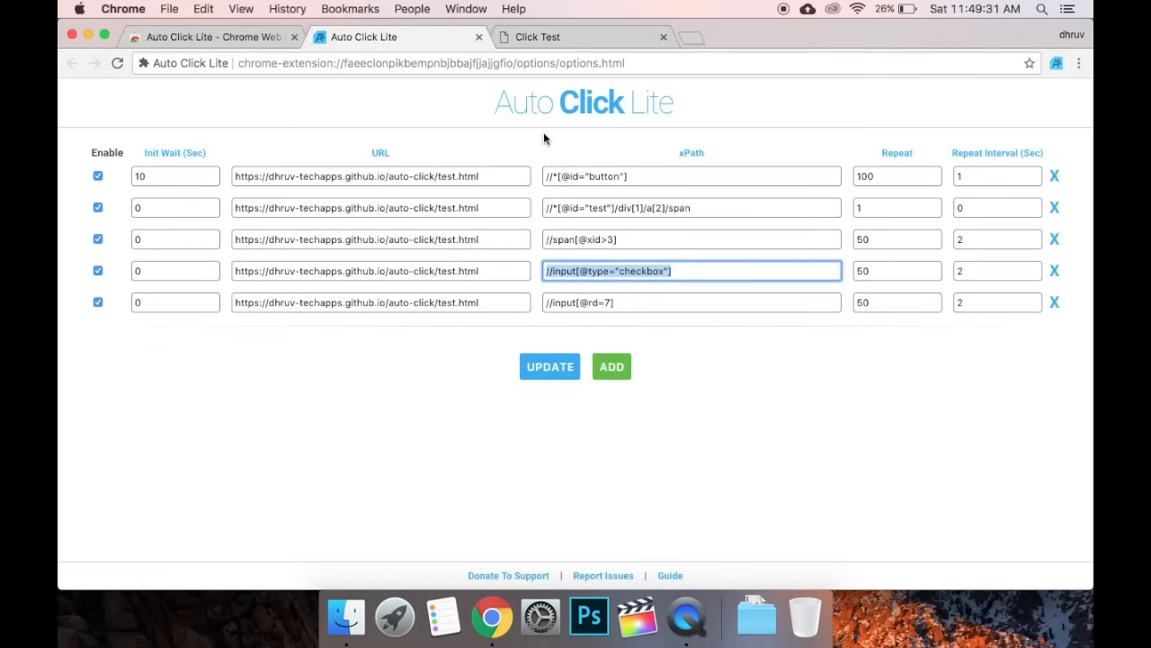
click(580, 37)
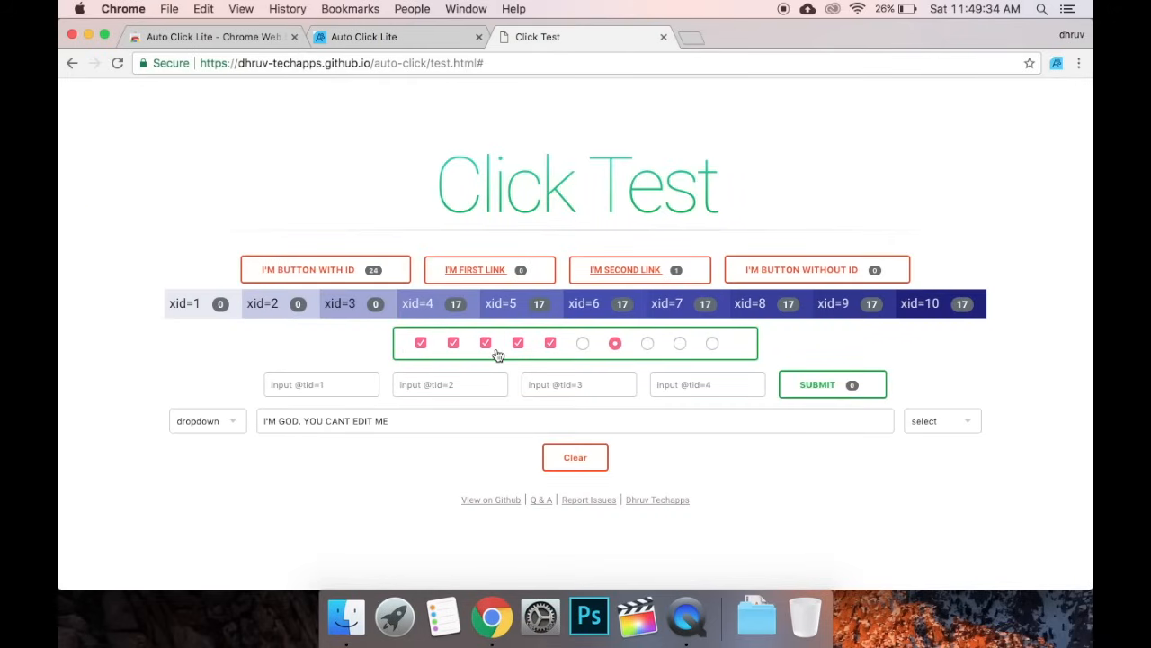
click(389, 39)
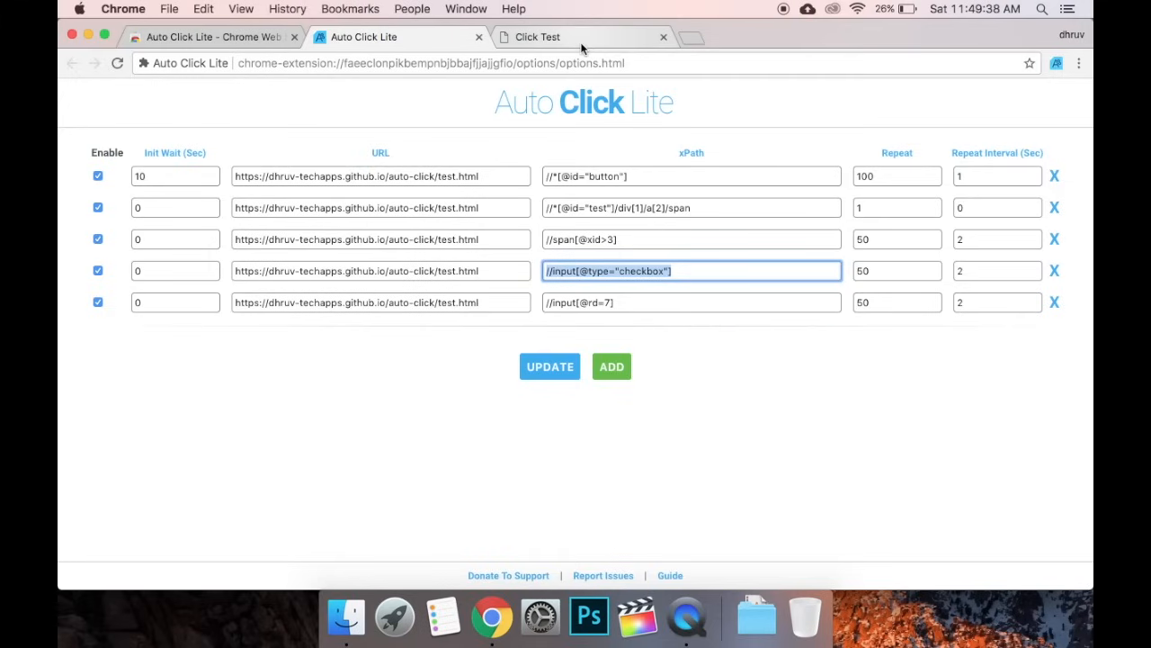
click(535, 39)
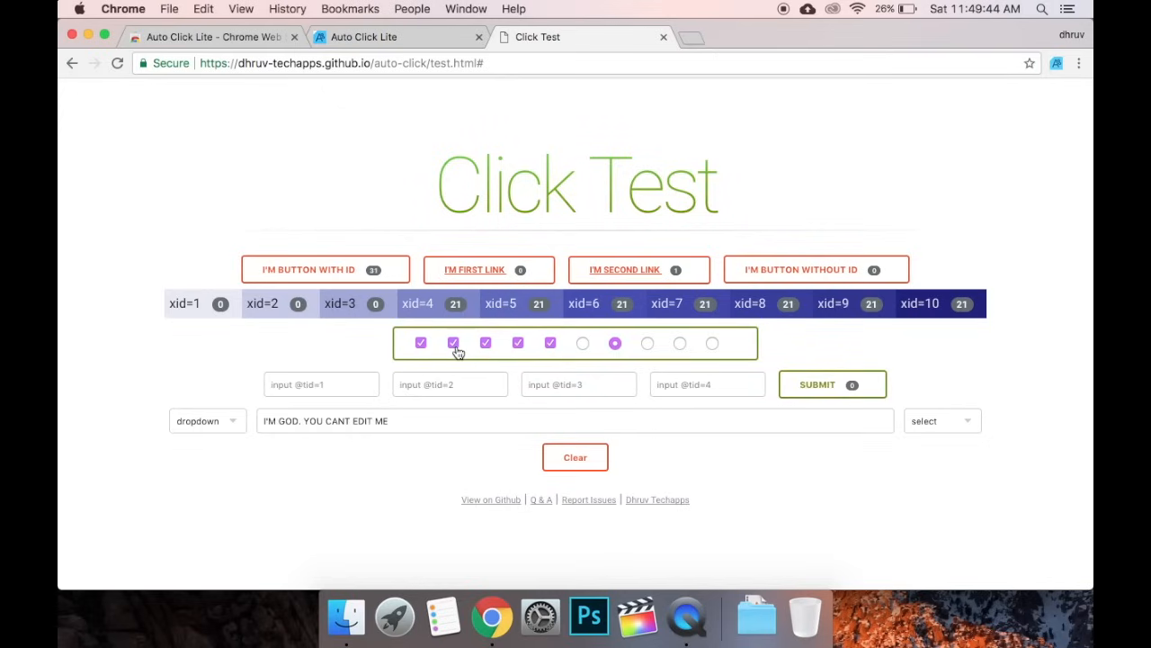
click(445, 39)
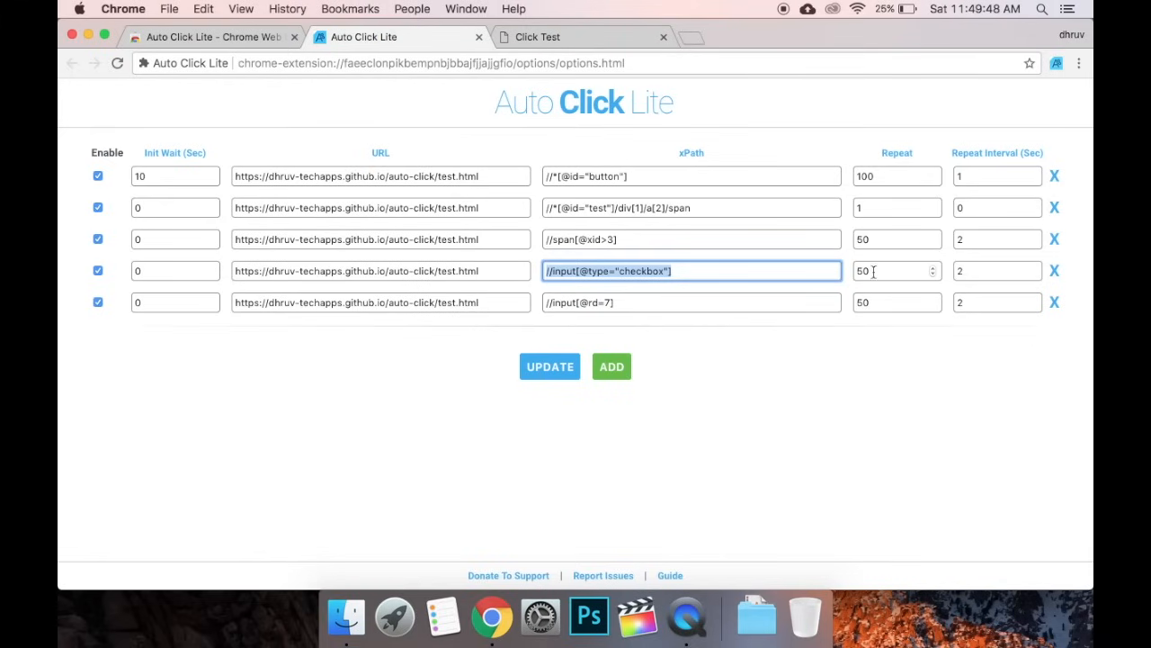
drag(623, 303, 488, 301)
click(548, 35)
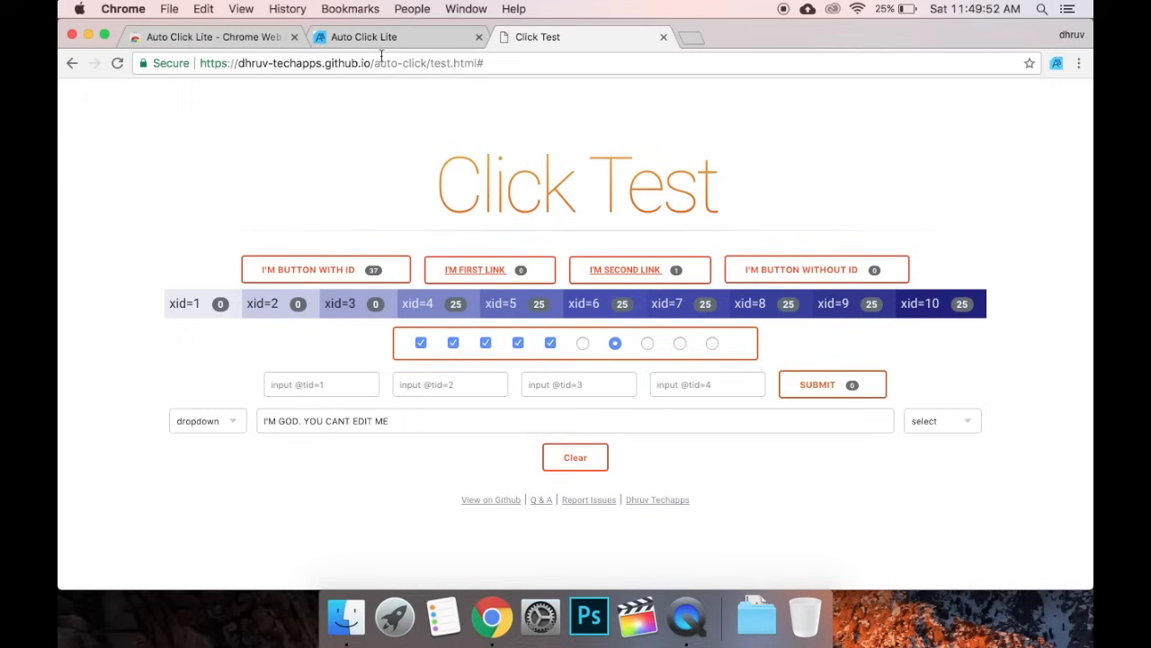
click(411, 41)
click(565, 40)
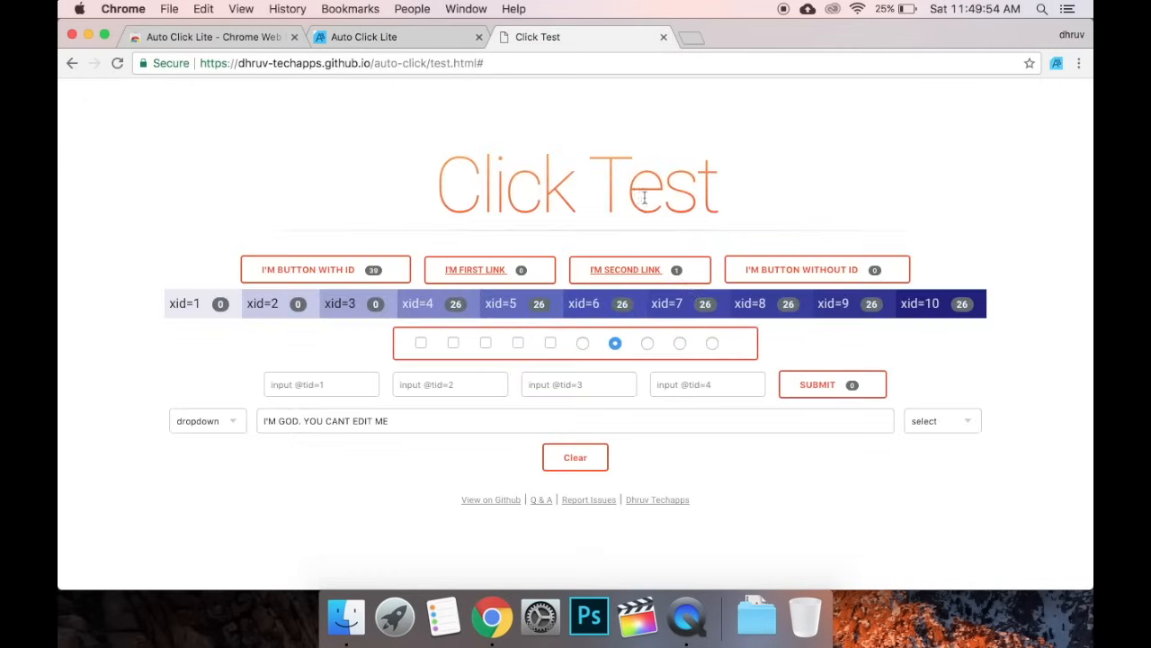
click(417, 43)
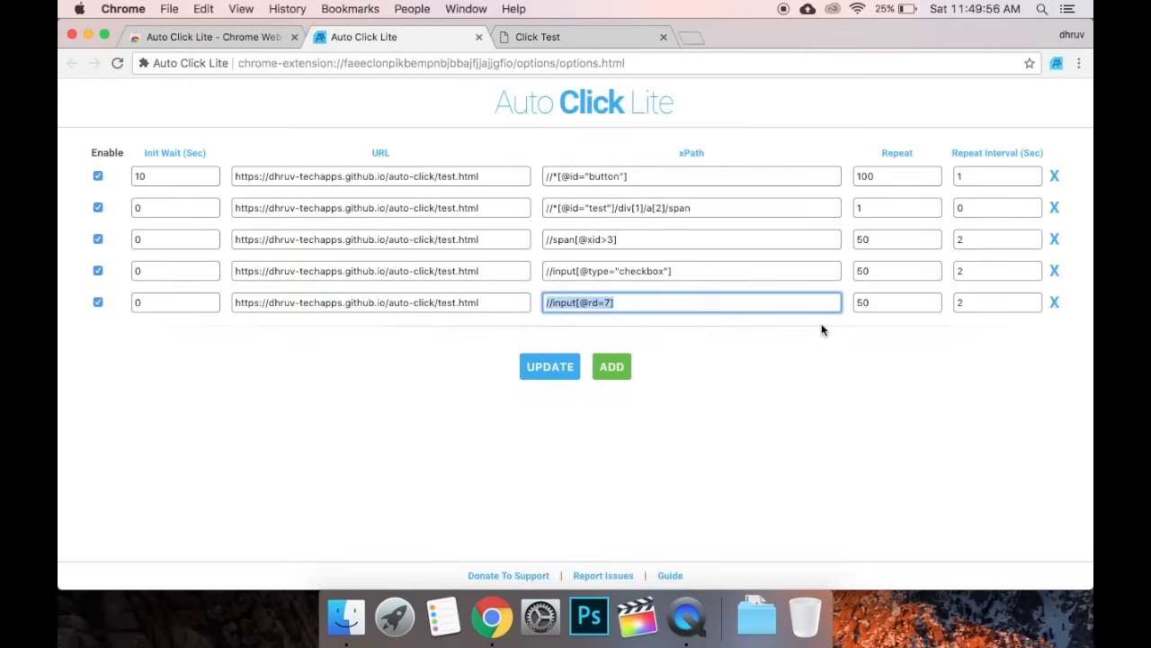
Open the xPath wiki page, then inspect I'M FIRST LINK on Click Test and copy its XPath
click(694, 162)
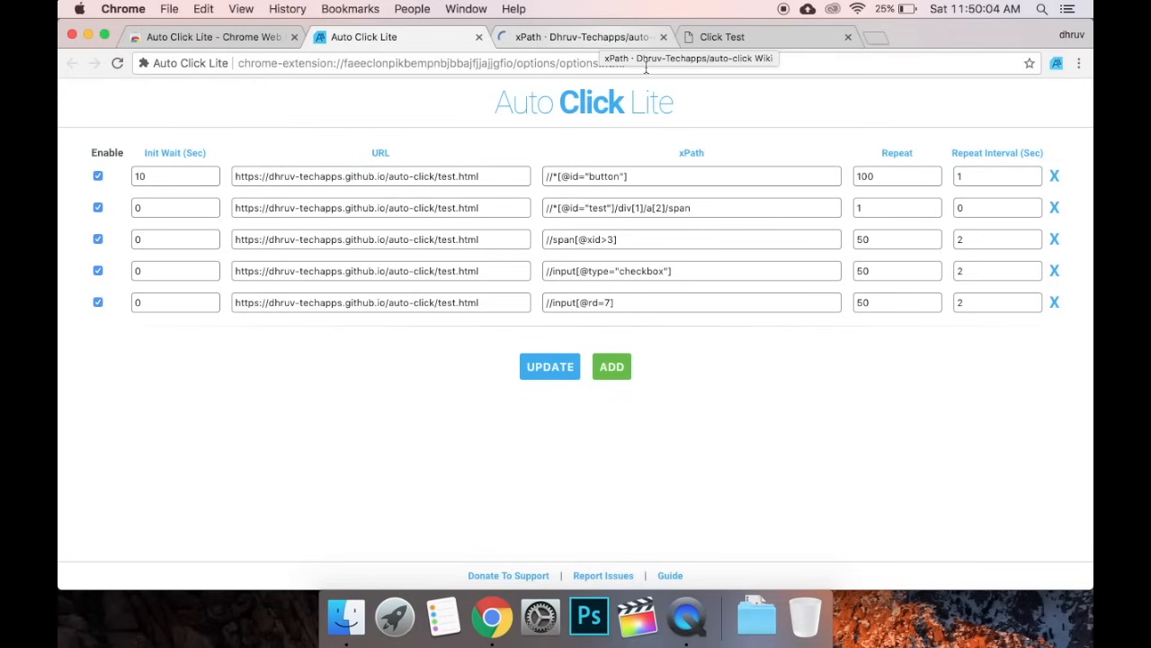
click(723, 38)
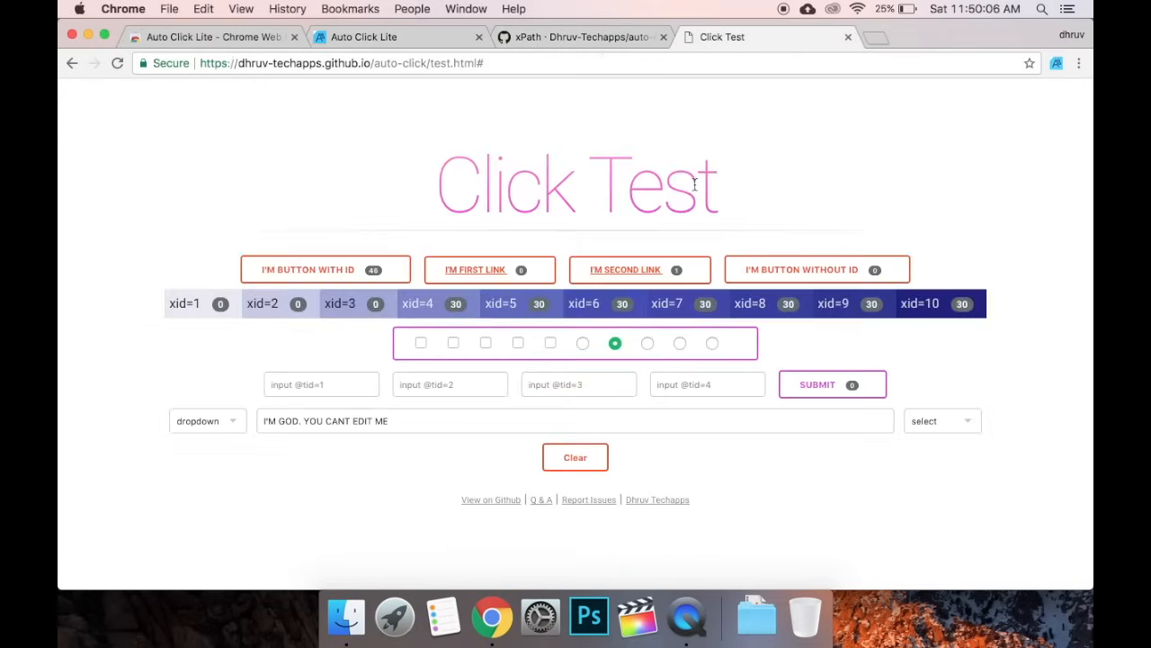
right_click(537, 275)
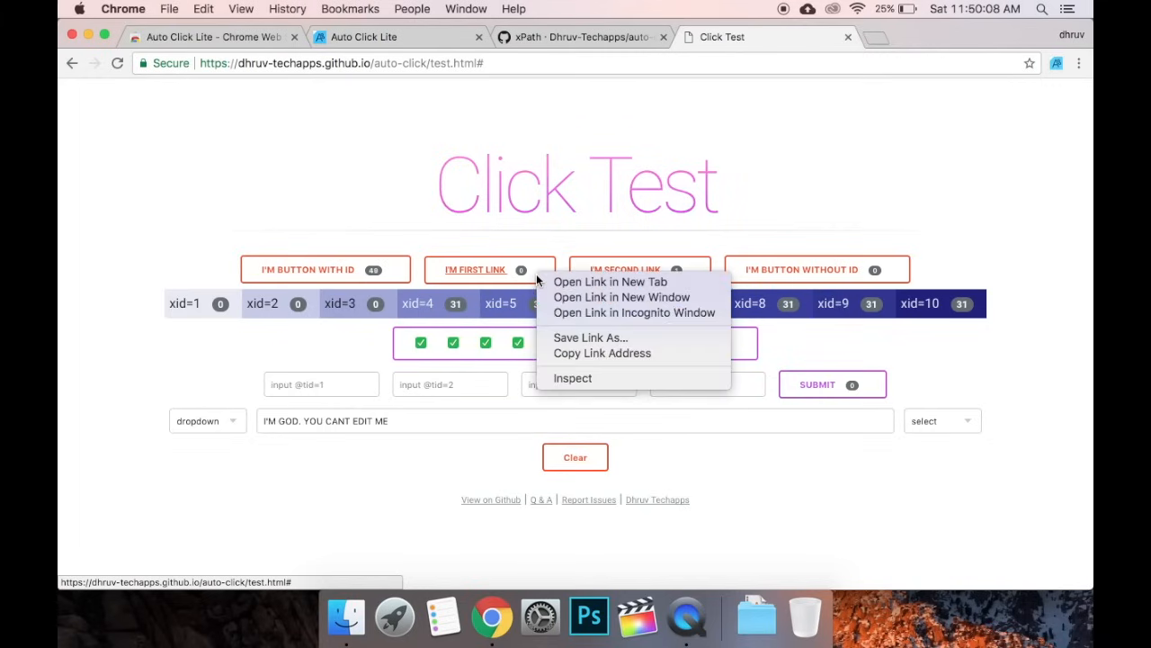
click(570, 378)
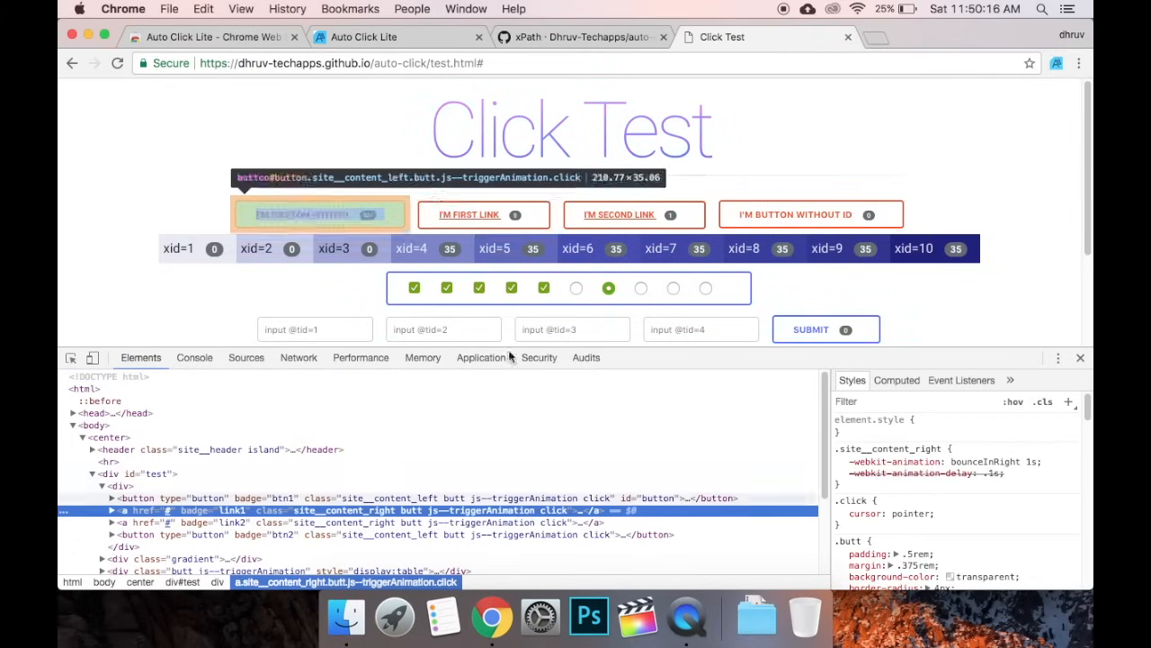
right_click(533, 512)
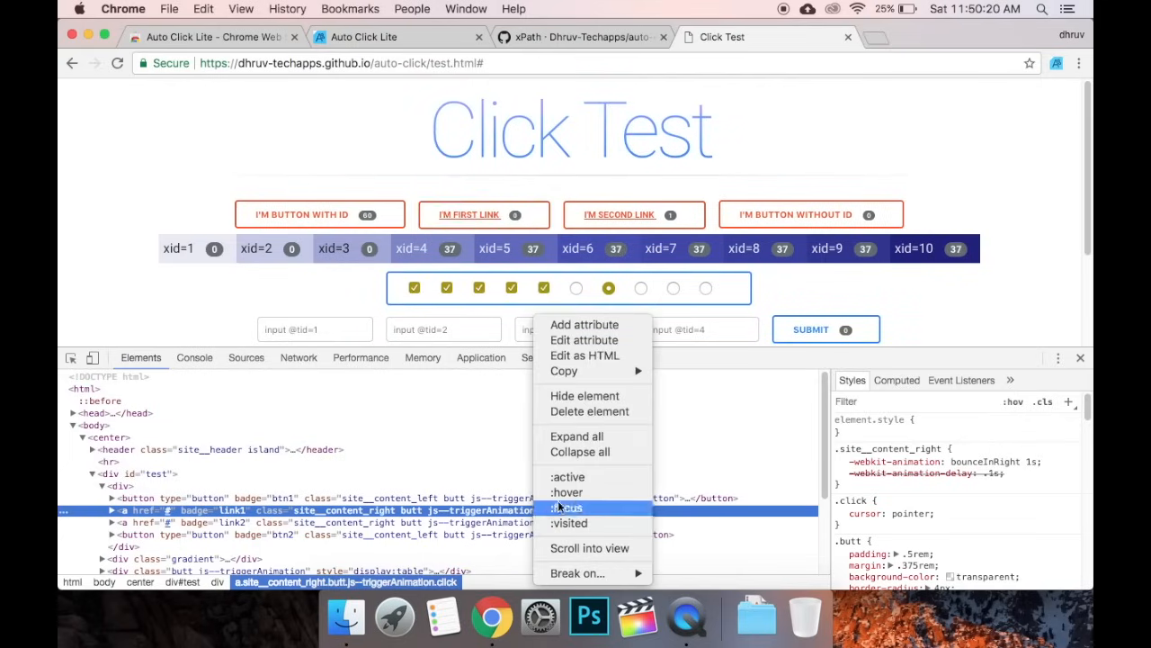
mouse_move(630, 370)
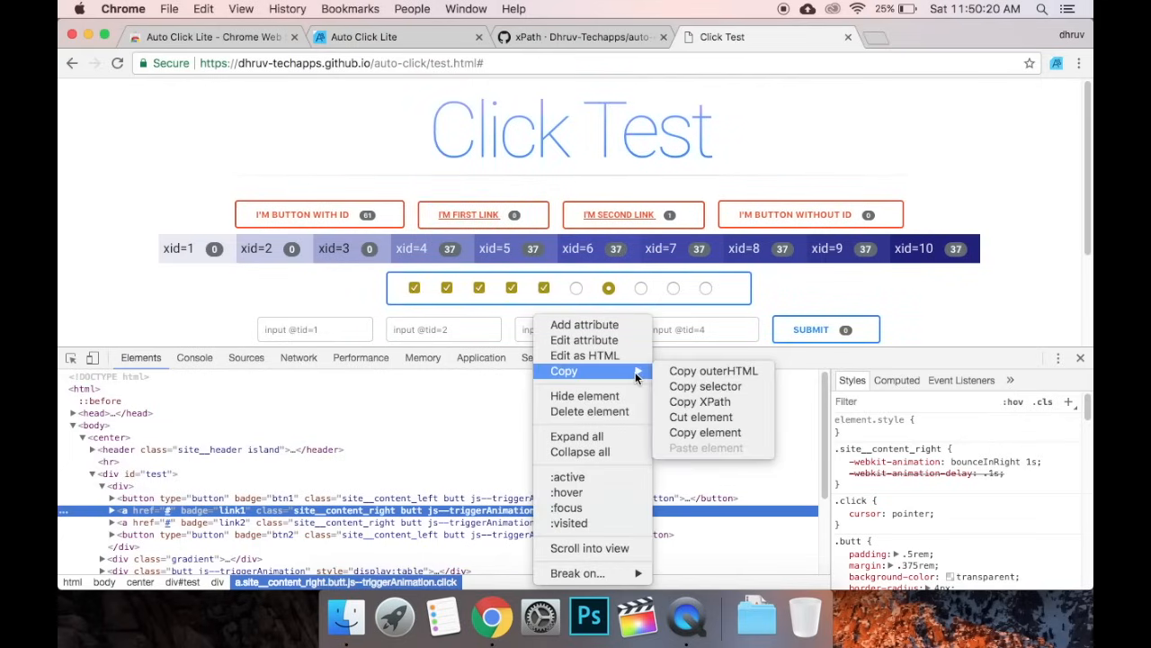
click(718, 403)
click(534, 37)
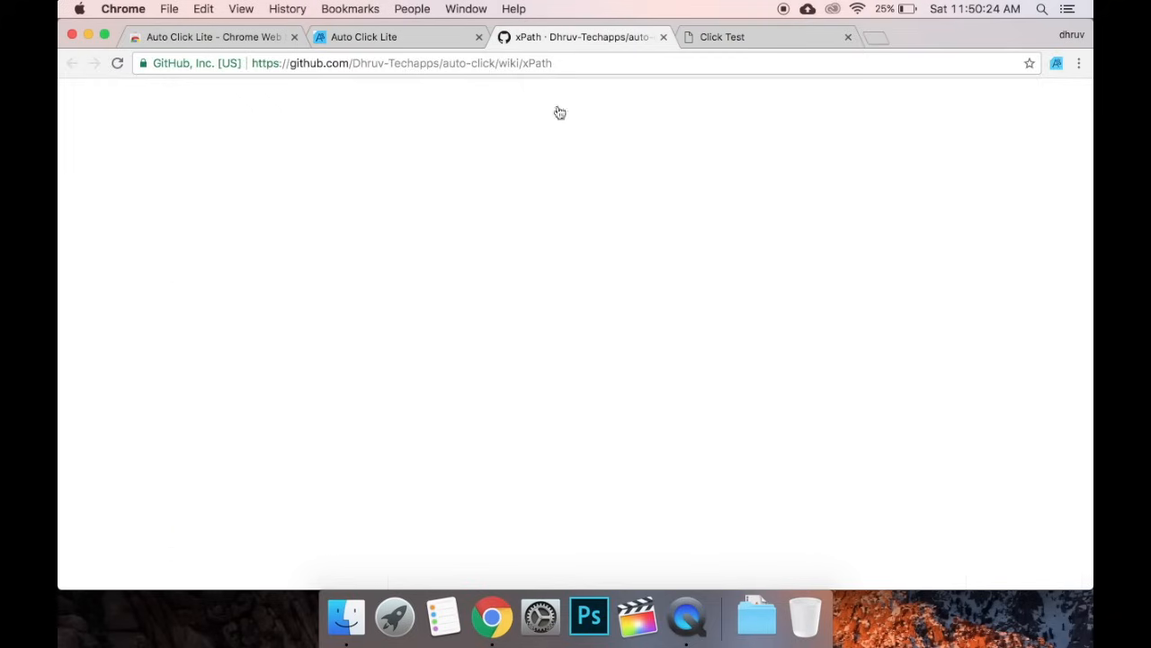
click(406, 37)
click(610, 369)
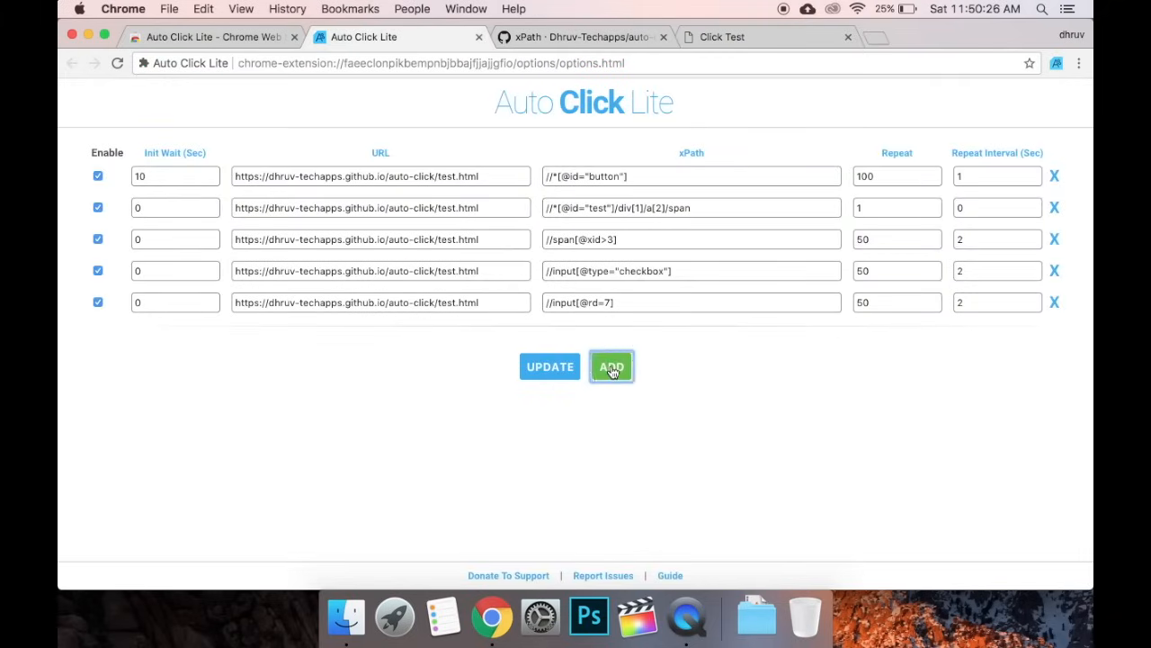
click(606, 335)
key(super+v)
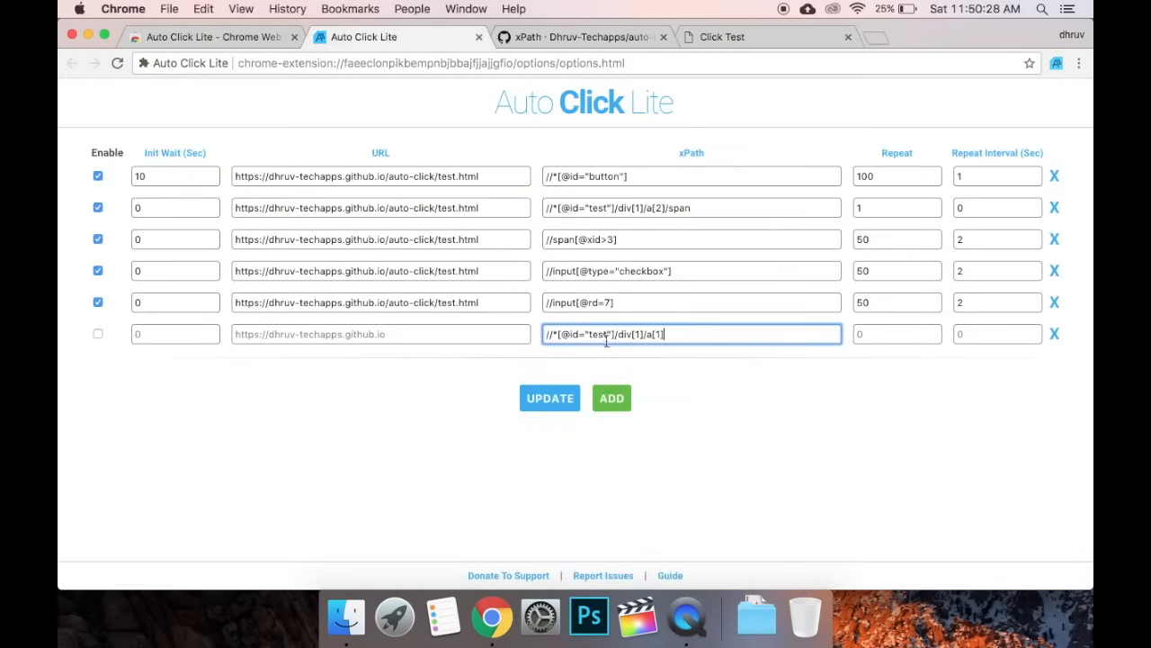
click(477, 306)
key(super+a)
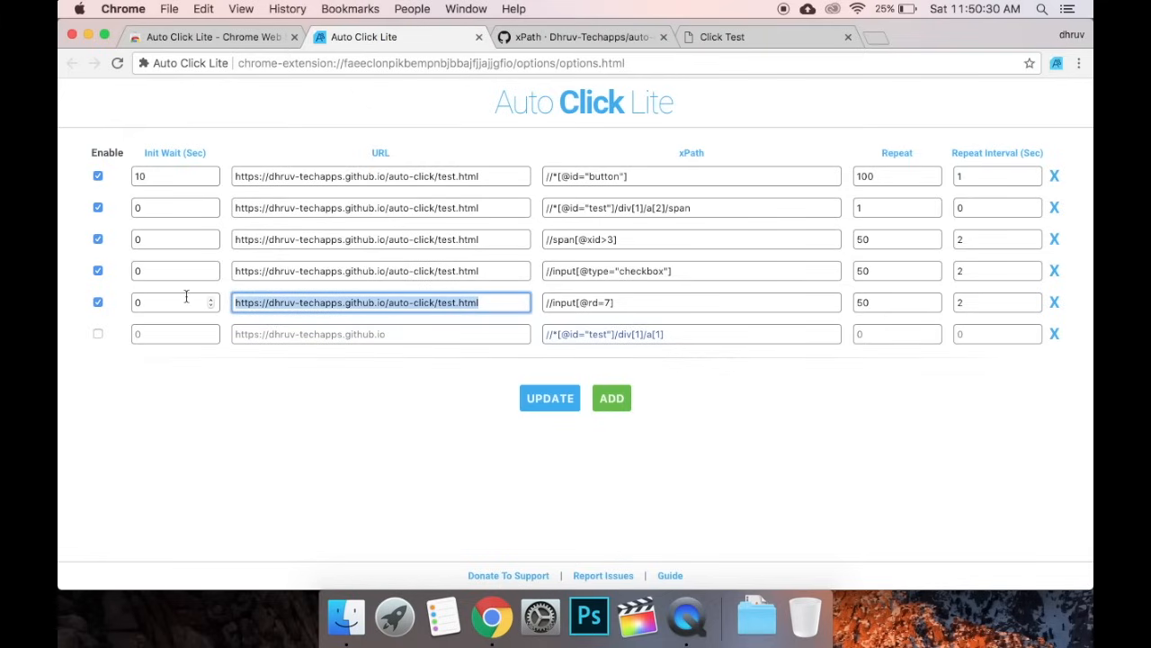
click(239, 330)
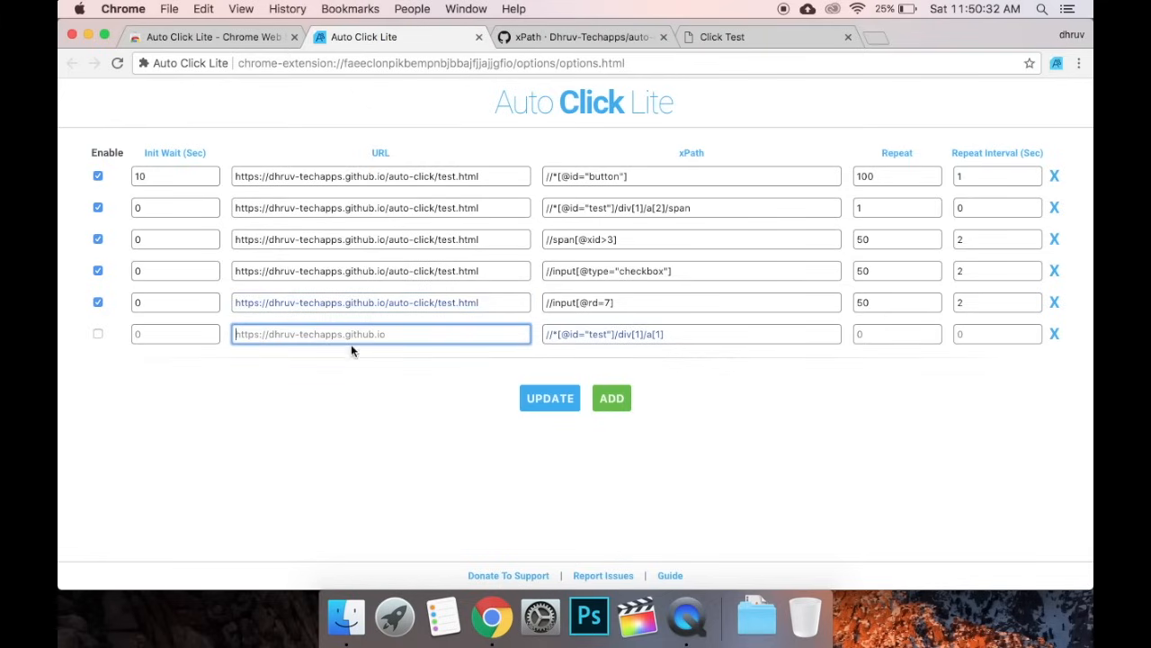
key(super+v)
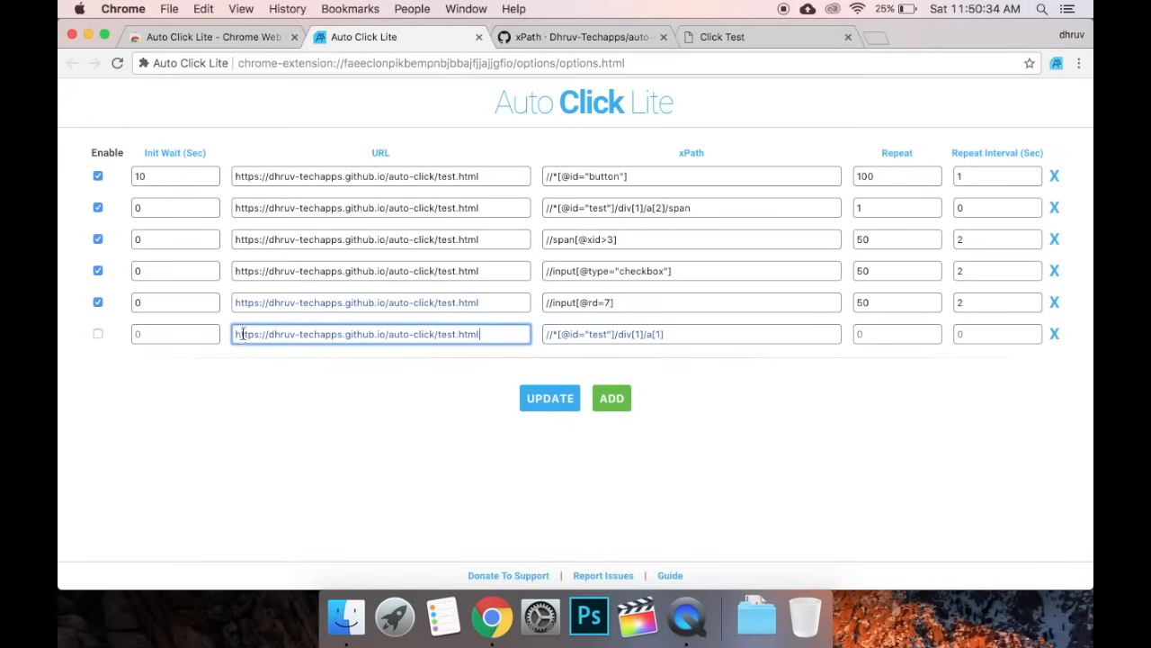
Enable the new rule with Repeat 100 and Interval 0, and save
click(98, 334)
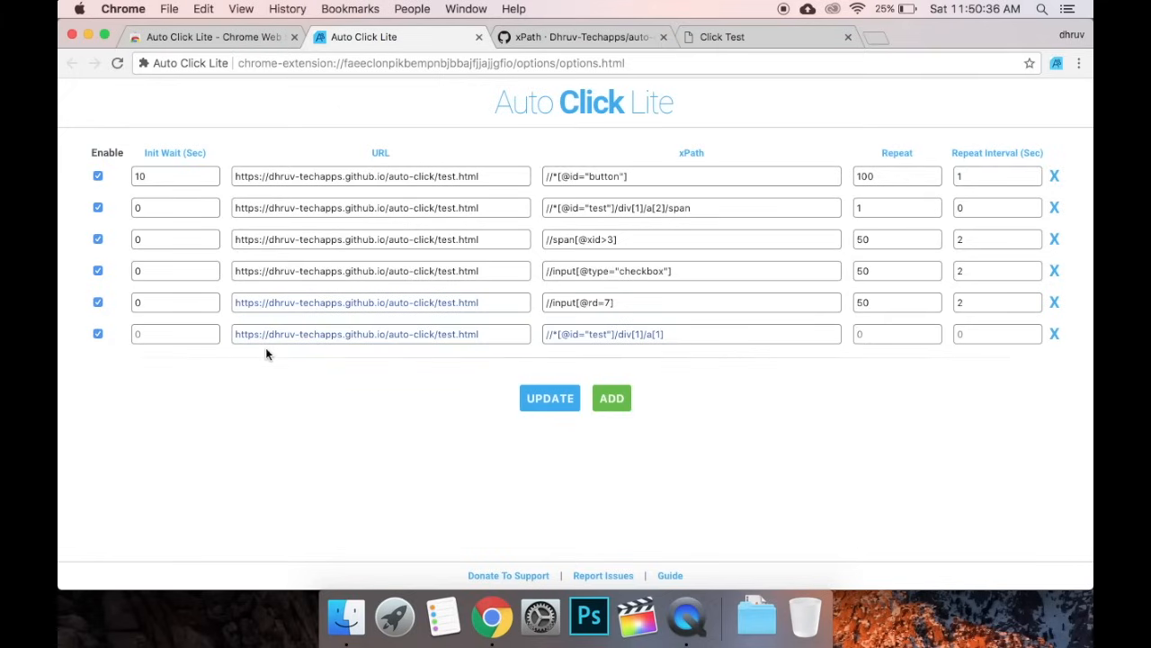
click(881, 339)
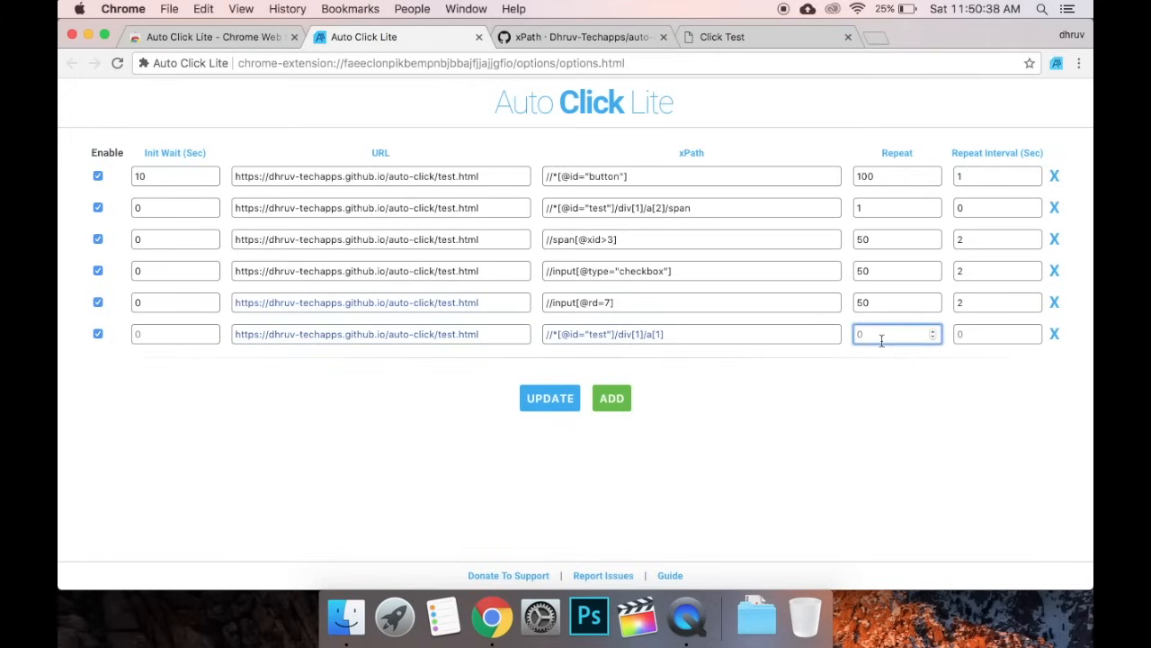
text(100)
click(971, 334)
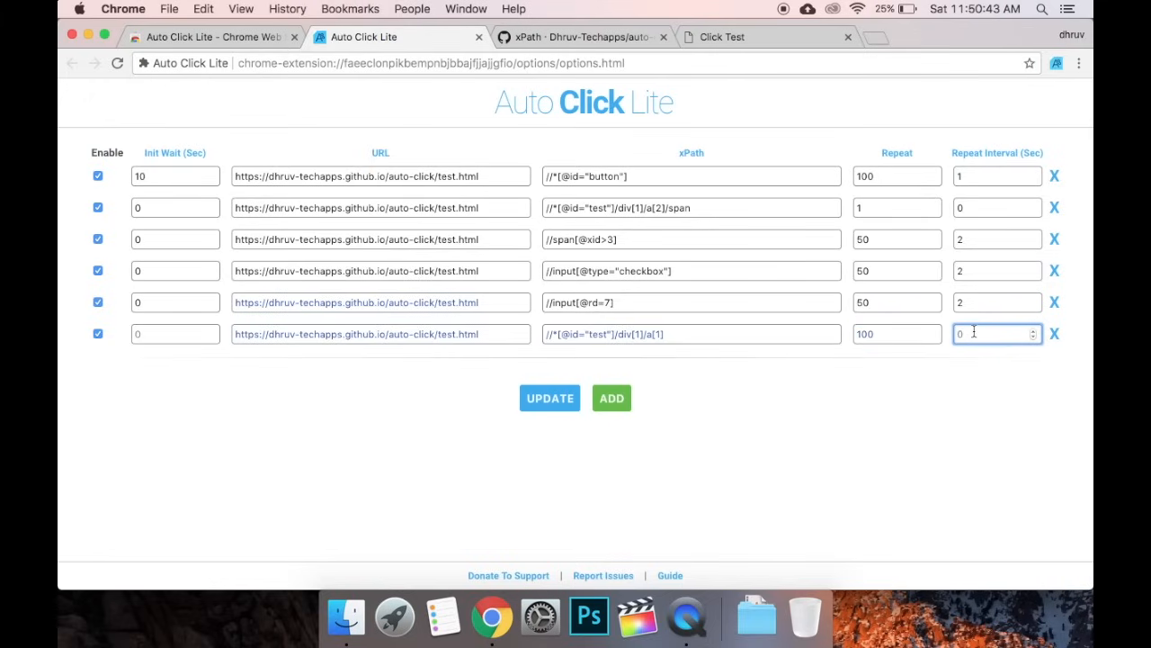
click(534, 407)
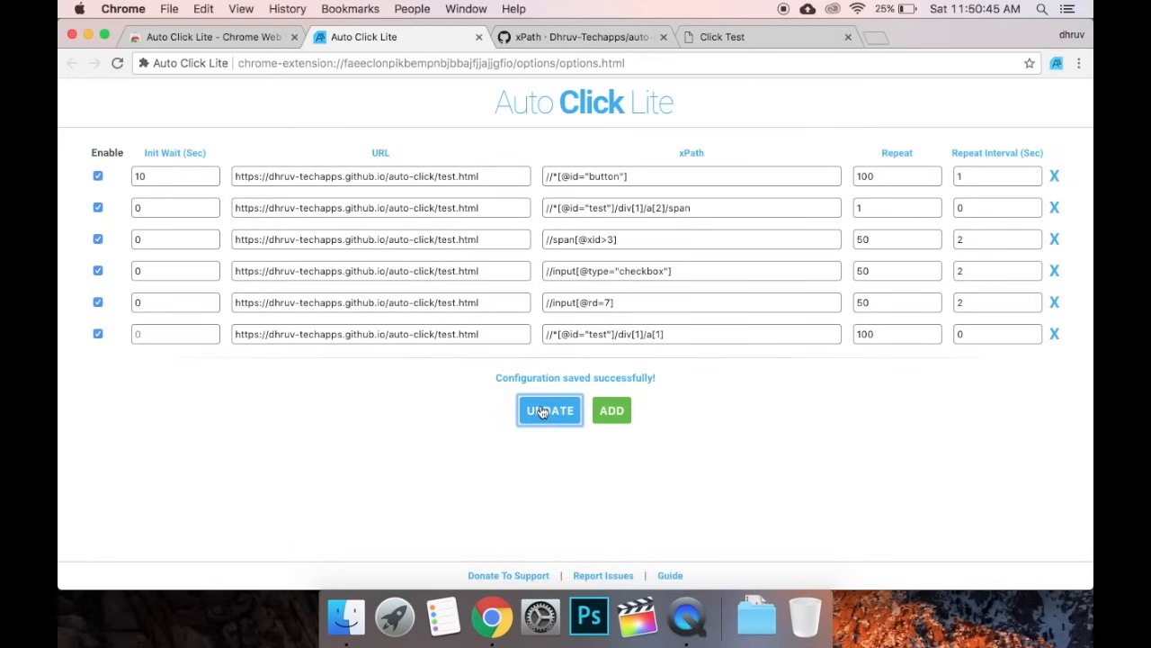
Untick Enable on rules 1–5 and save, leaving only the first-link rule active
click(98, 302)
click(98, 271)
click(98, 239)
click(98, 208)
click(98, 176)
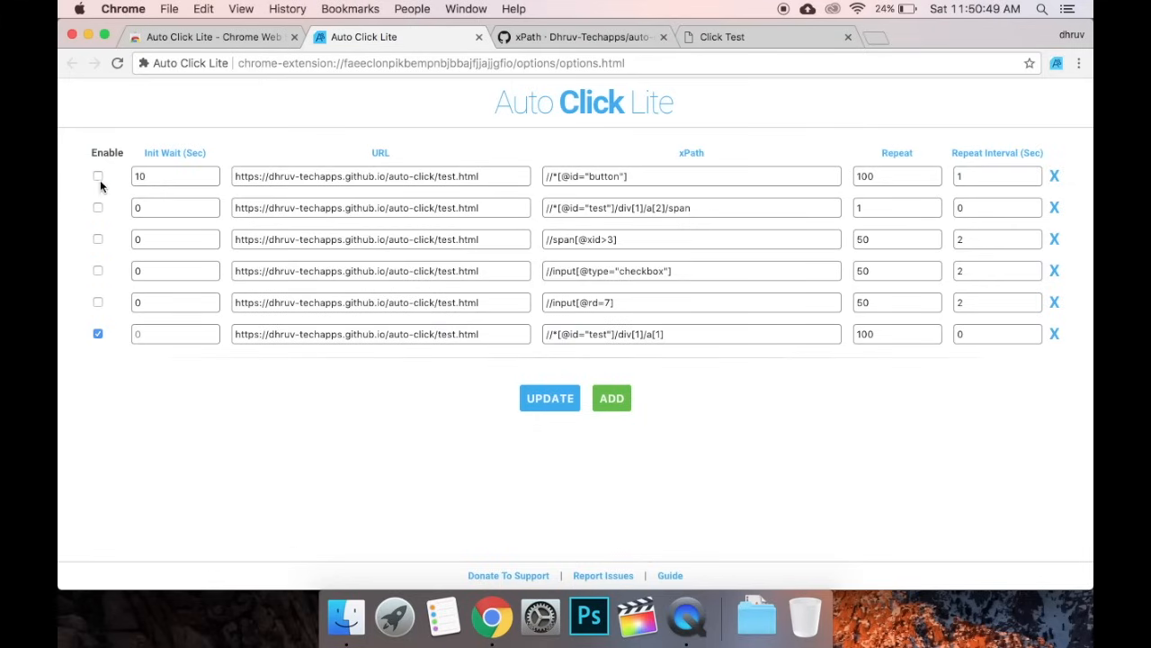
click(550, 398)
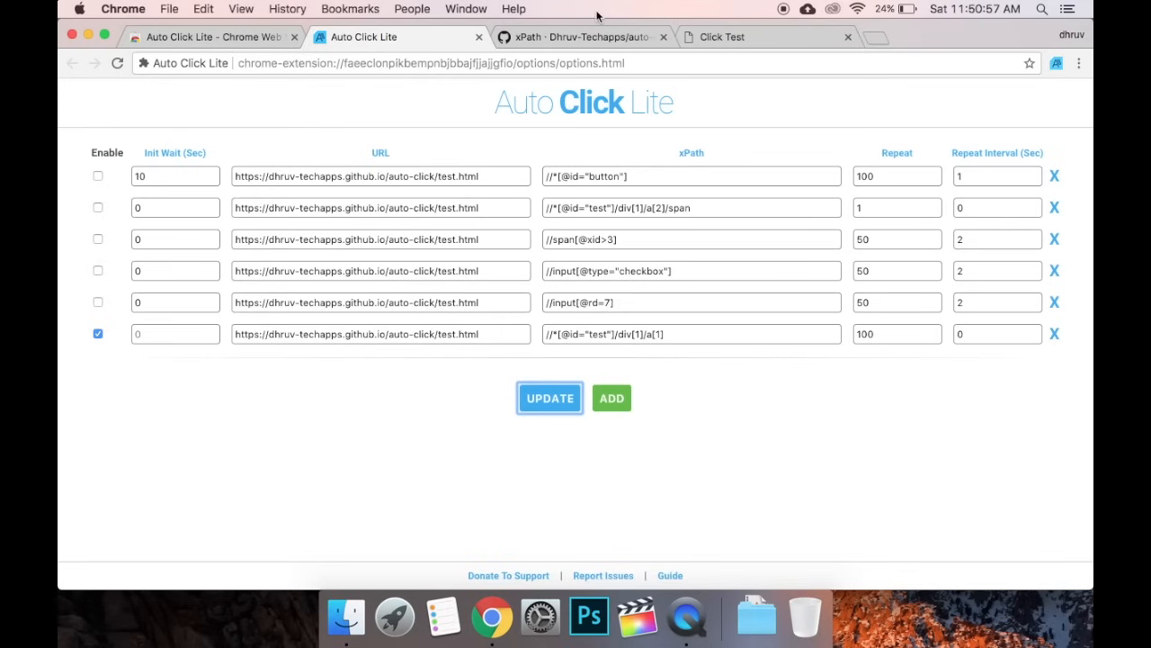
Close the developer tools and compare the Click Test counters with the Auto Click Lite rules
click(730, 37)
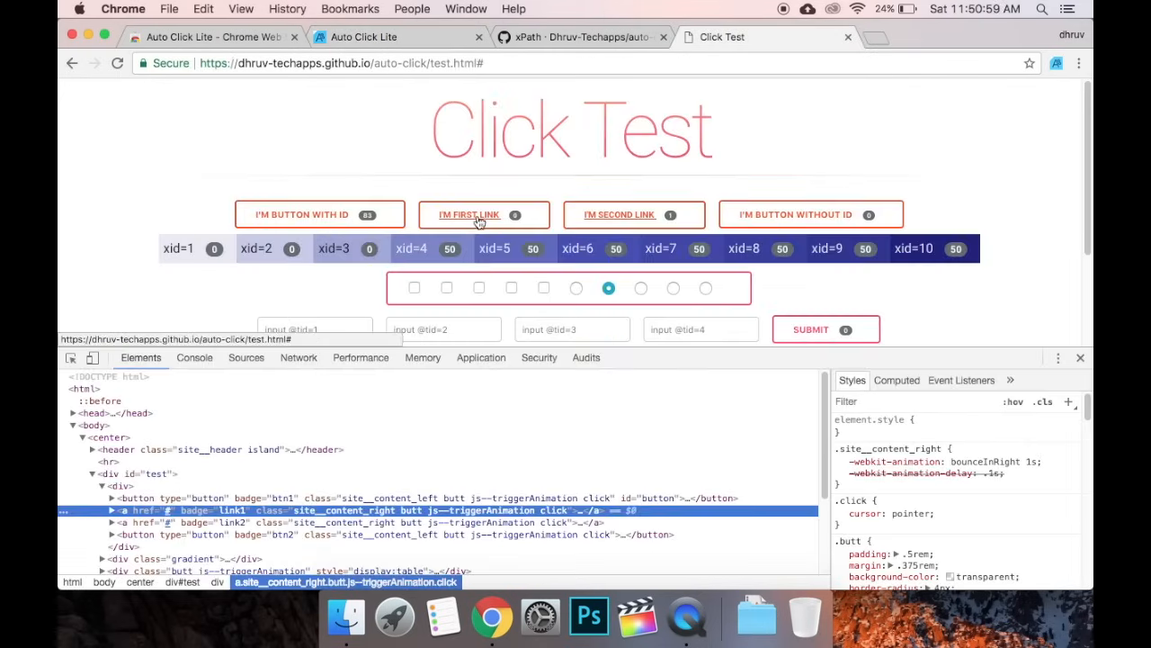
click(1075, 357)
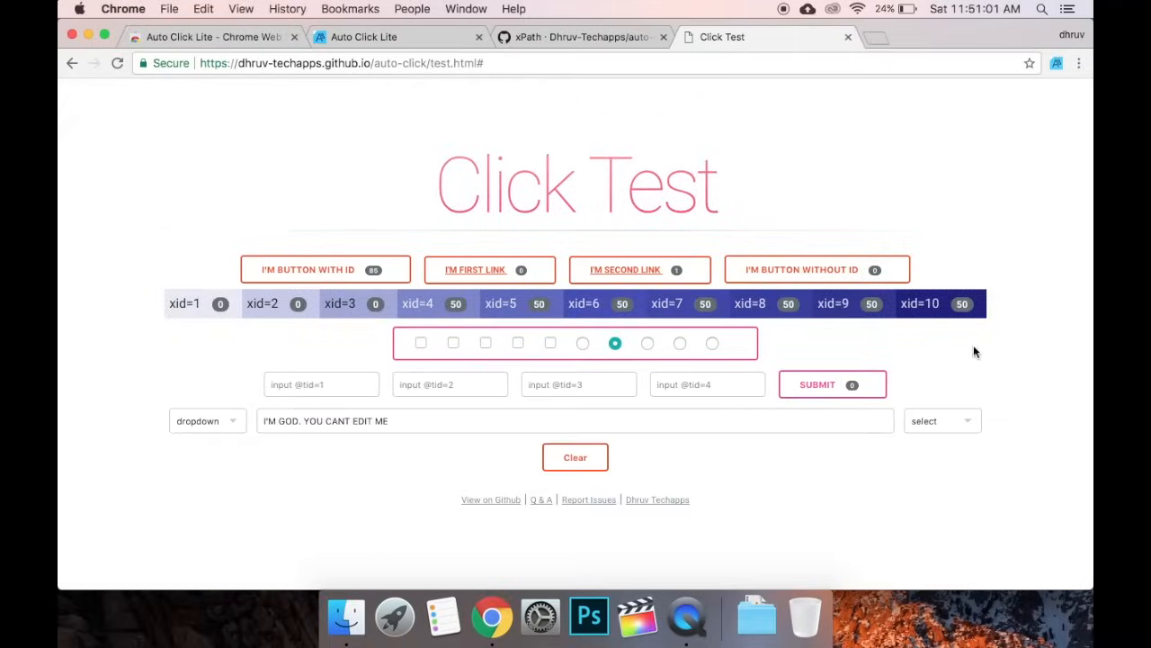
click(424, 37)
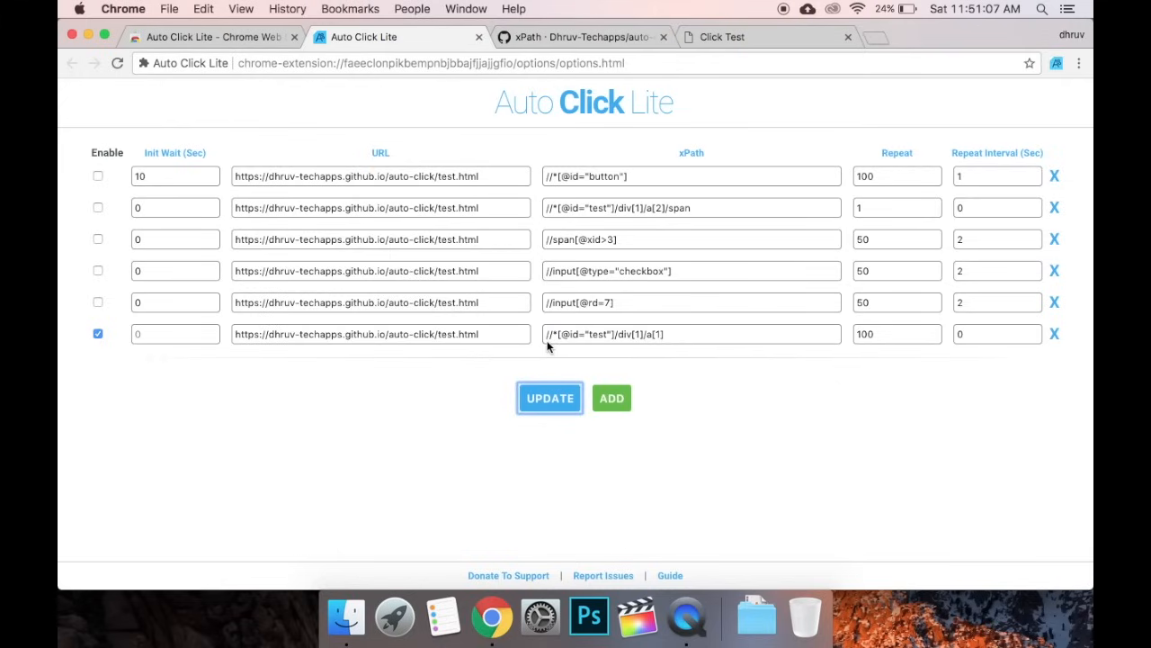
click(710, 33)
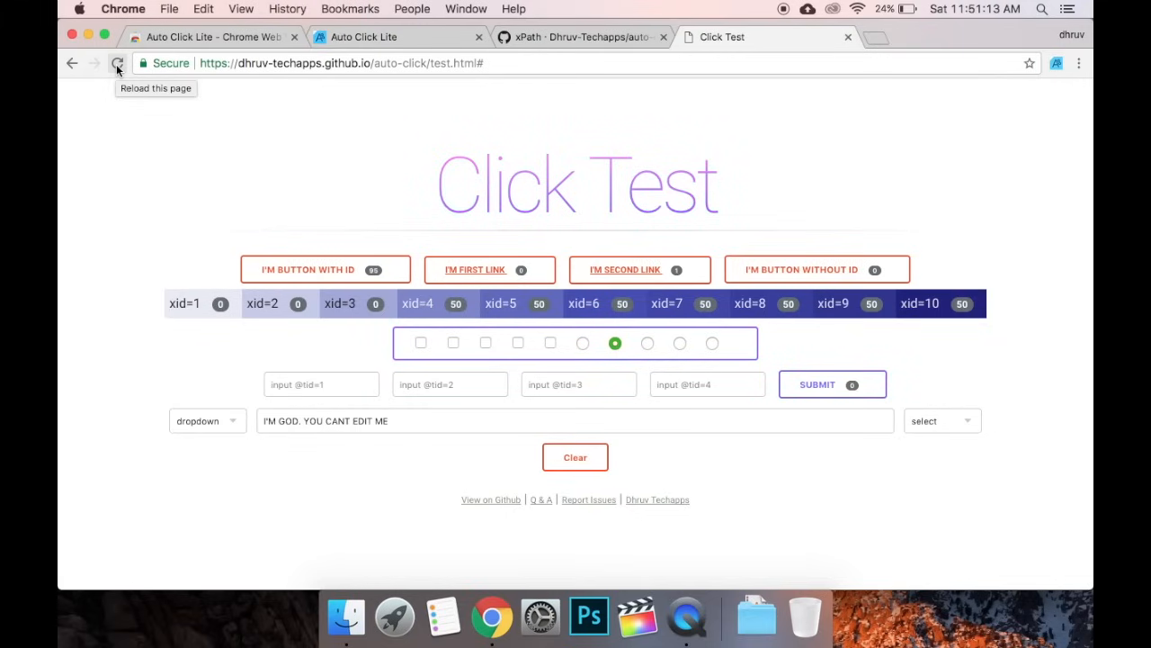
click(409, 36)
Clear all Click Test counters so only the first link's count climbs, reaching 200
click(763, 45)
click(410, 36)
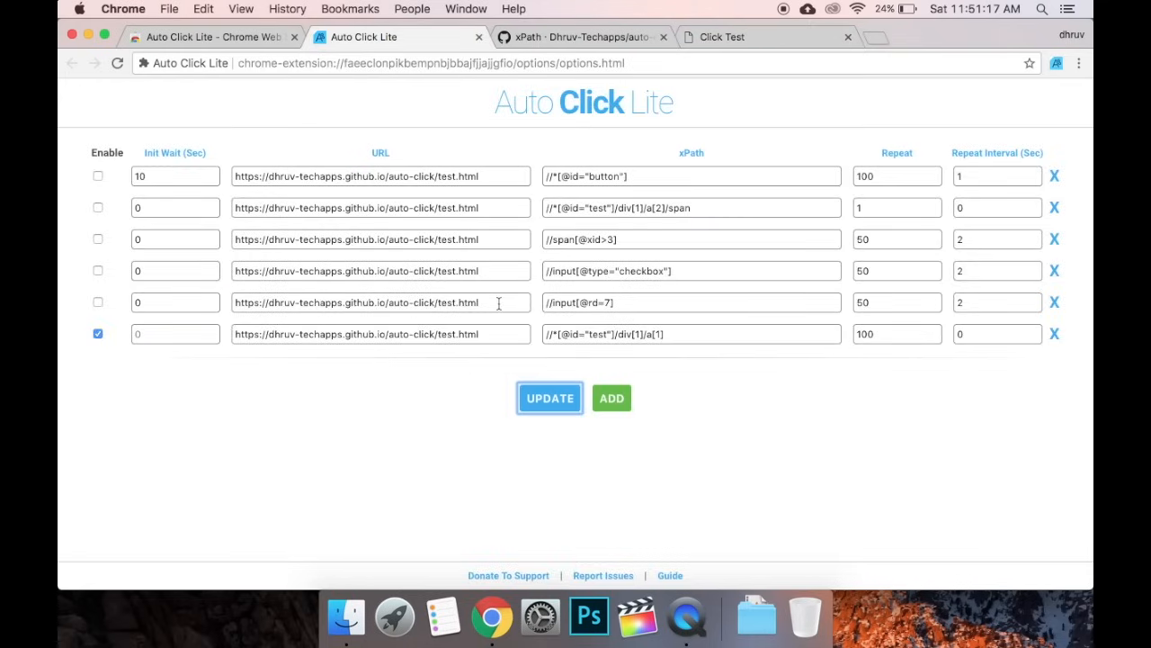
click(745, 45)
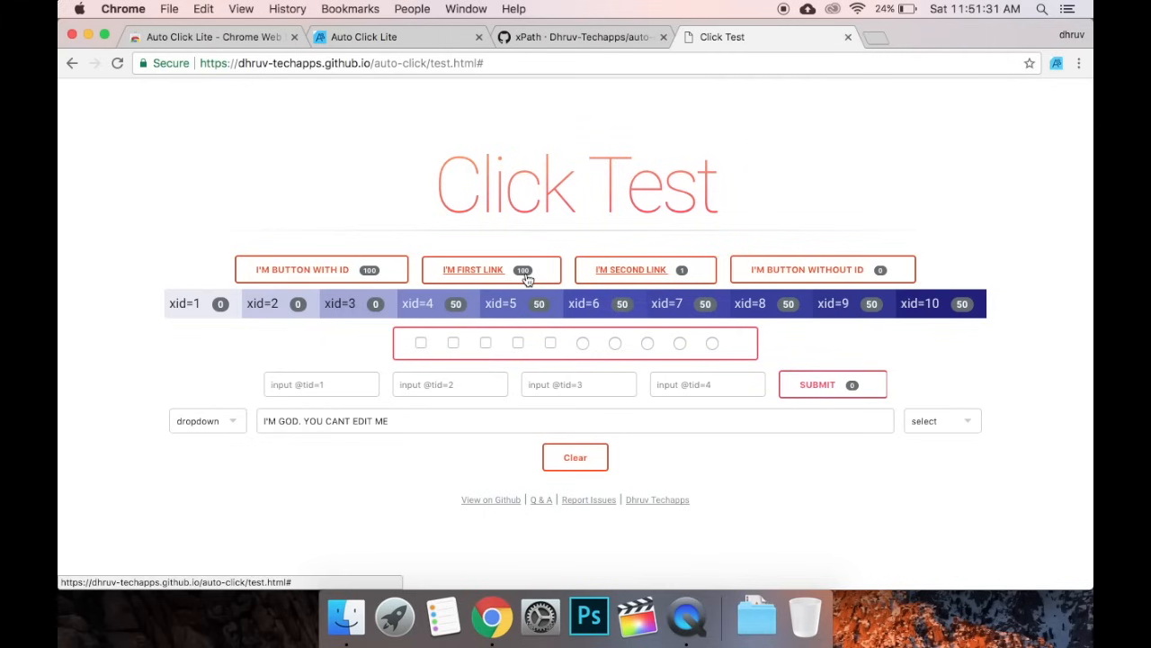
click(406, 40)
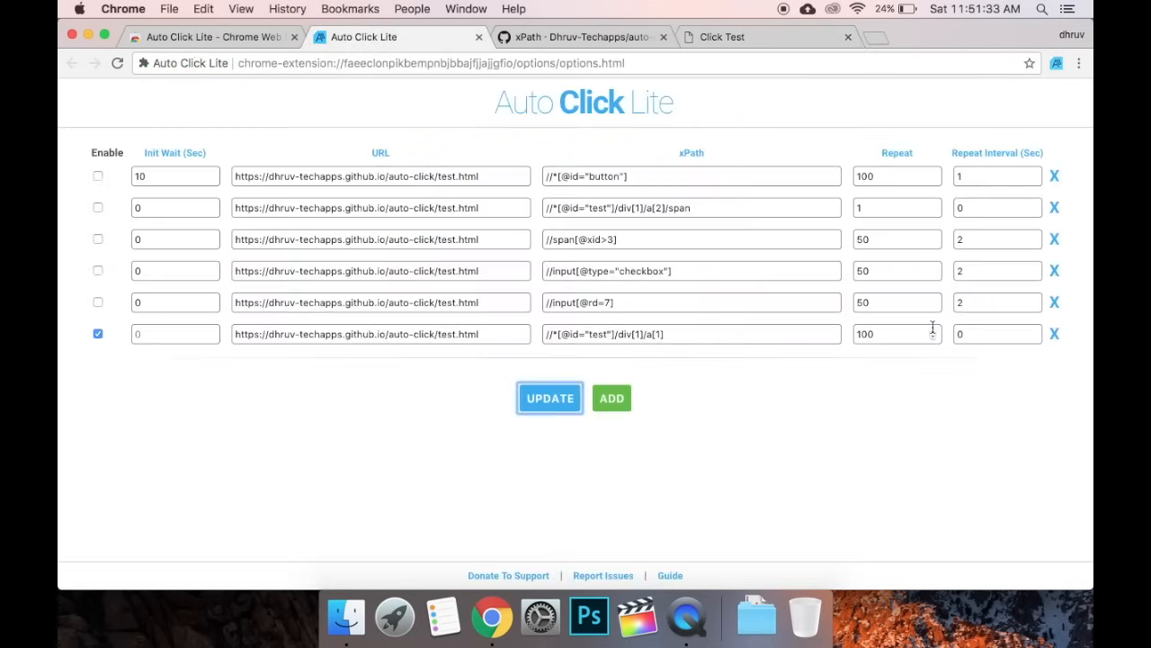
click(982, 334)
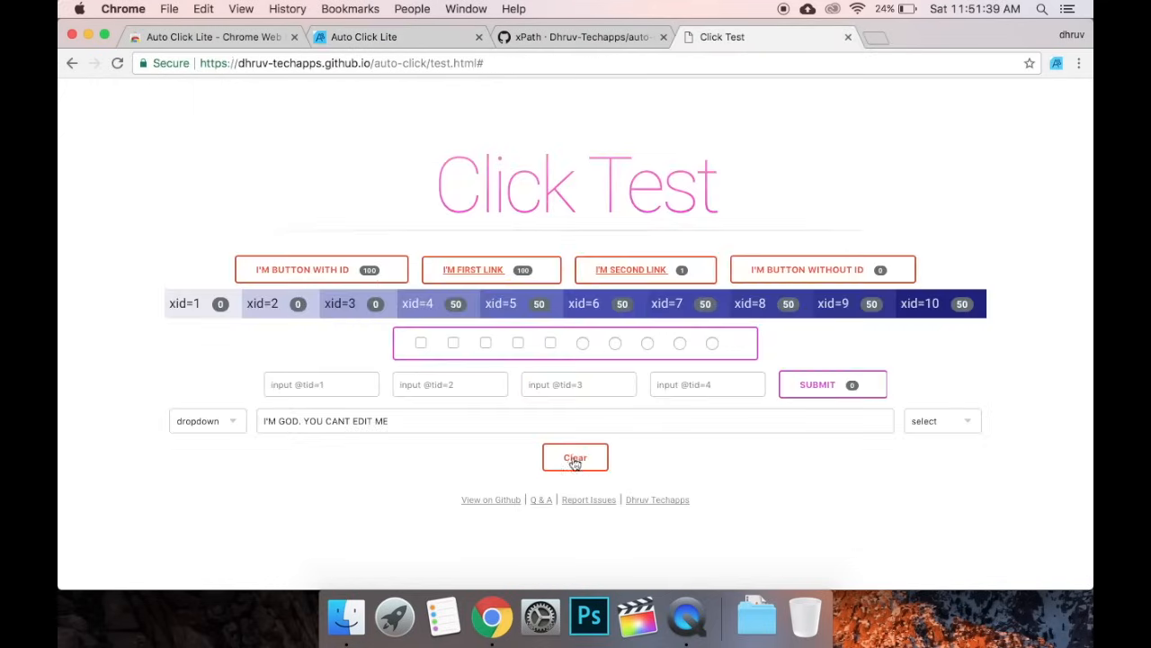
click(574, 458)
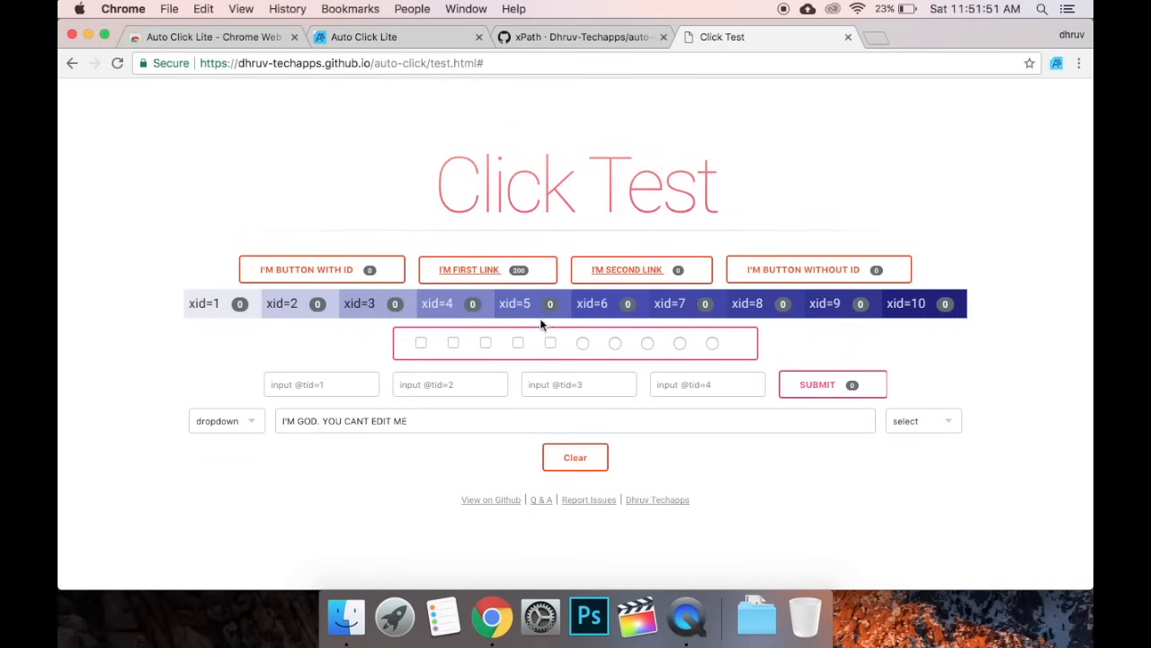
click(411, 36)
Set the last rule's Init Wait to 5, update, and reload the Click Test page to rerun it
click(168, 336)
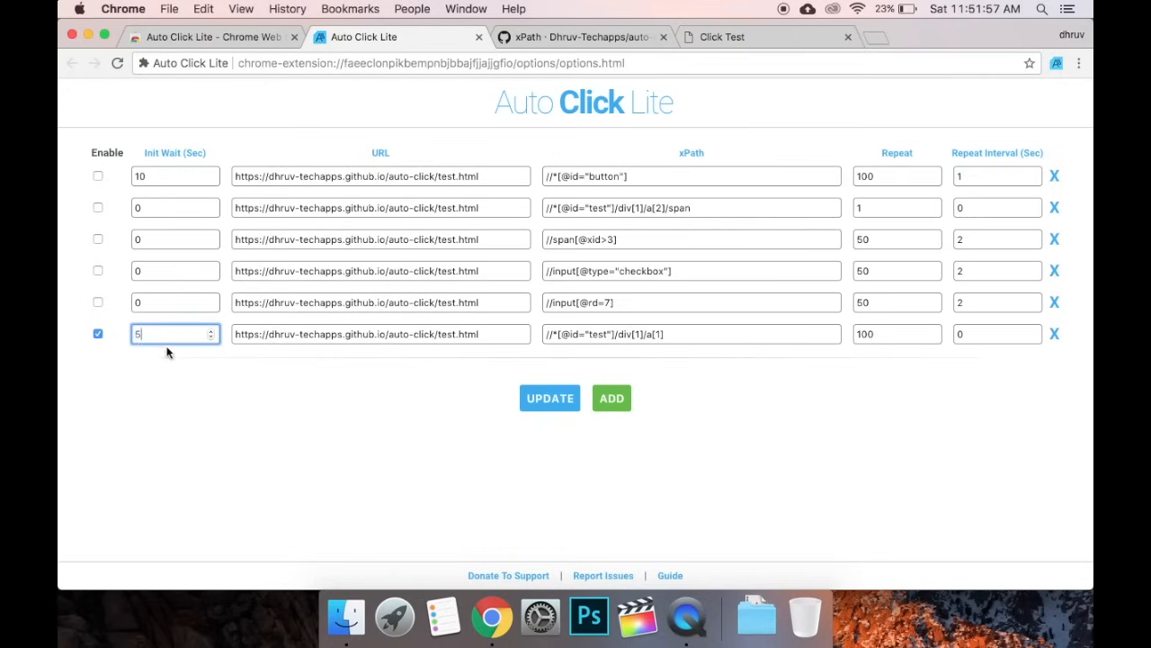
click(563, 400)
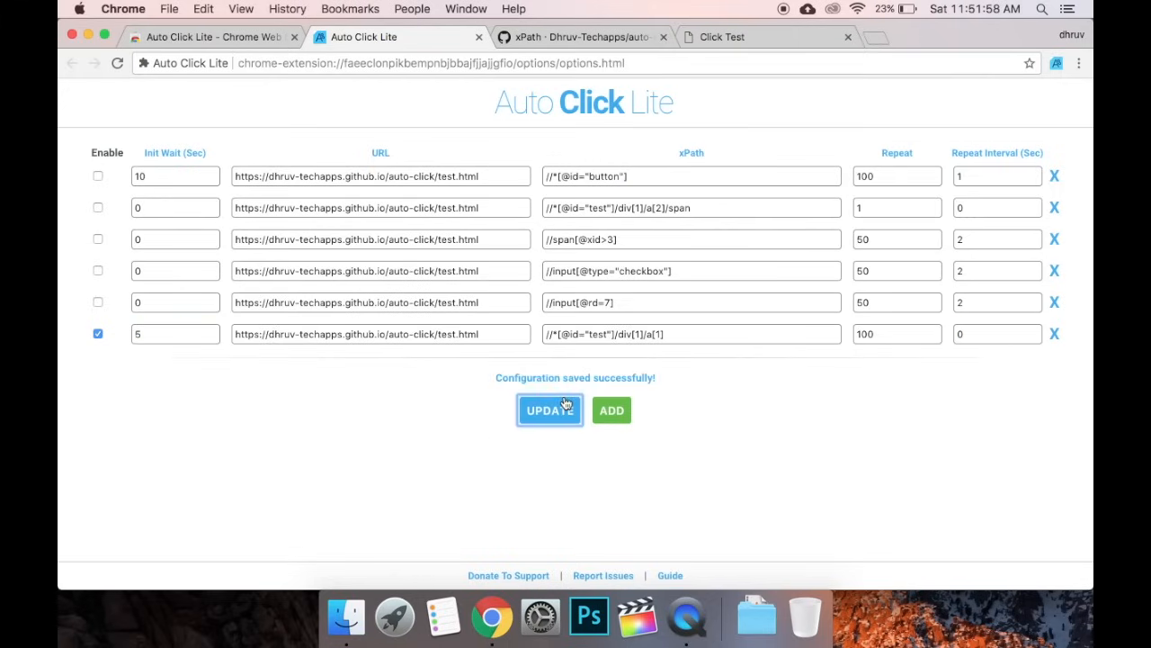
click(723, 41)
click(117, 63)
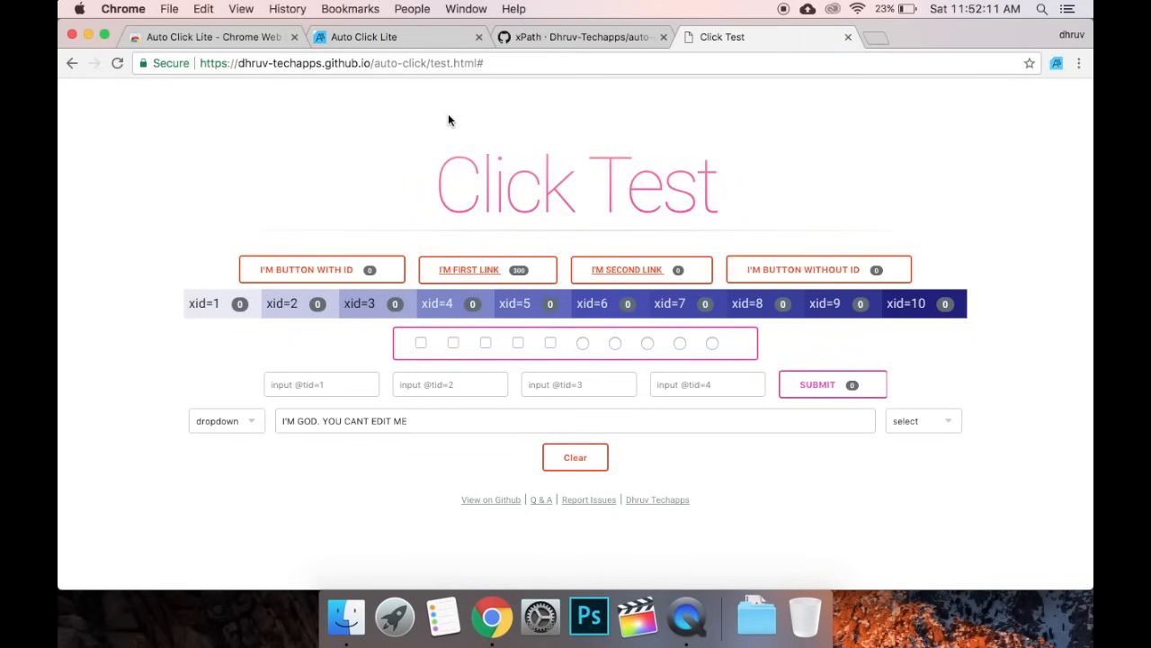
click(408, 38)
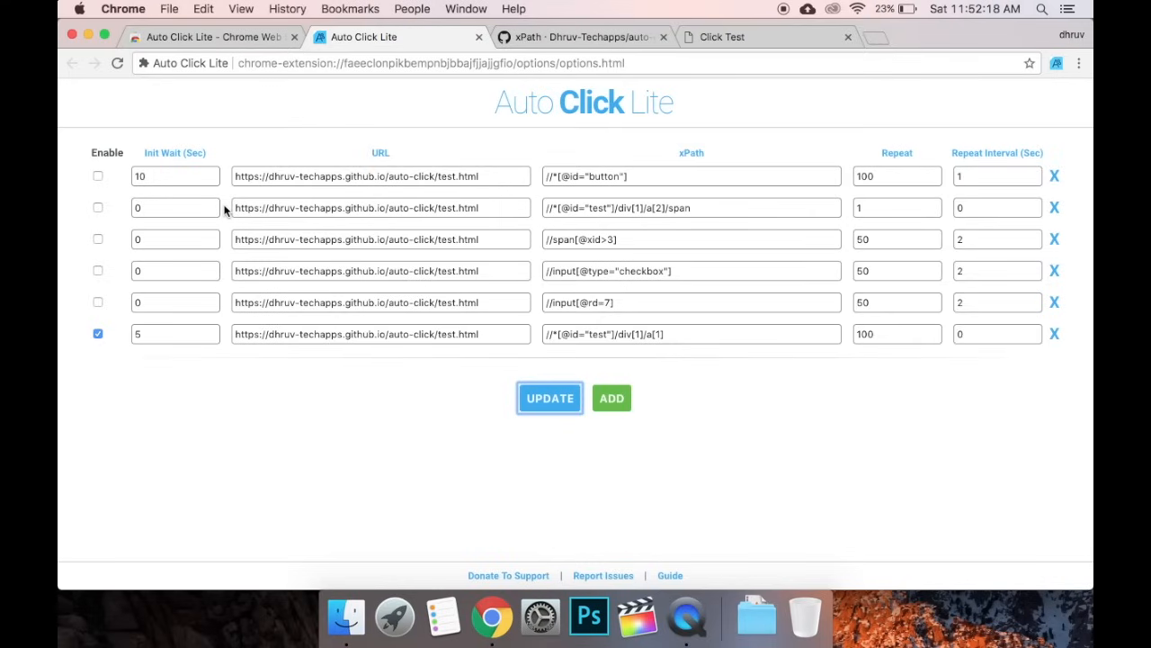
Open and read the xPath and Repeat wiki pages, highlighting the pattern values 1, 2 and 3
click(694, 155)
click(894, 155)
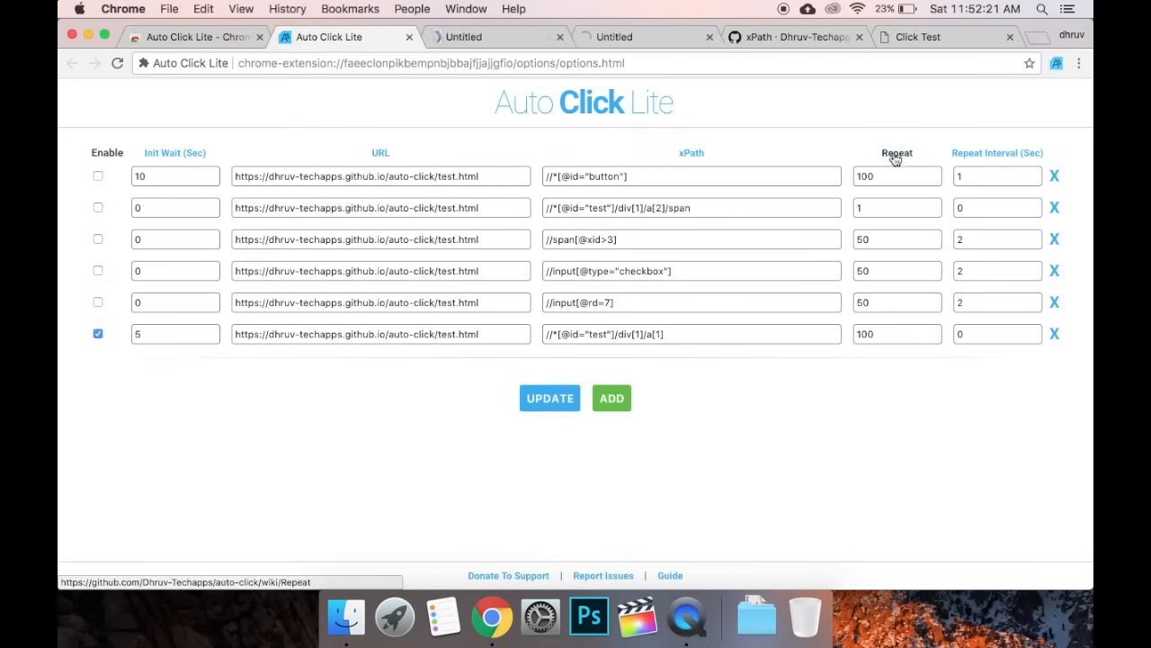
click(668, 36)
drag(190, 420, 221, 473)
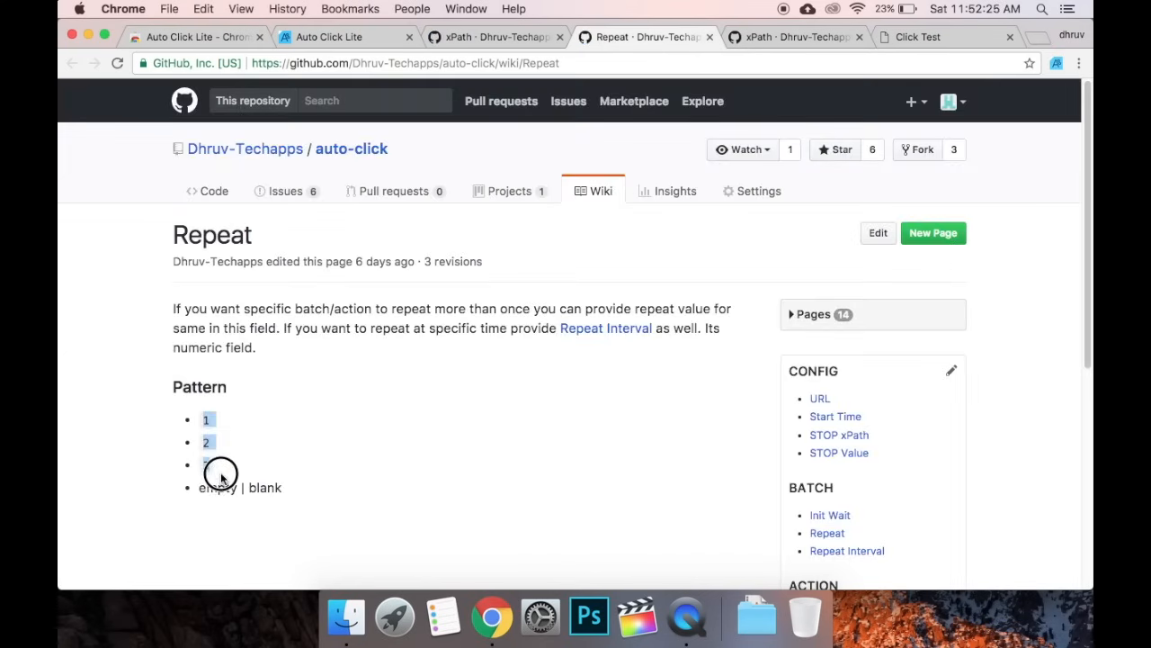
click(491, 37)
scroll(340, 369, down, 5)
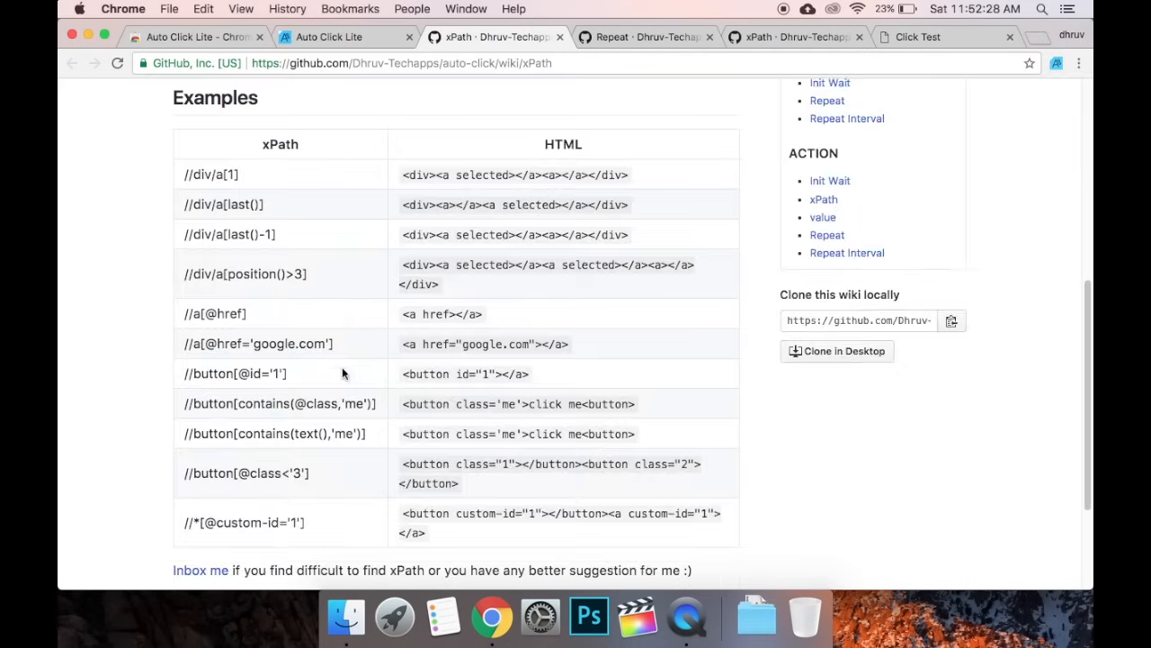
scroll(342, 373, down, 3)
scroll(375, 180, up, 4)
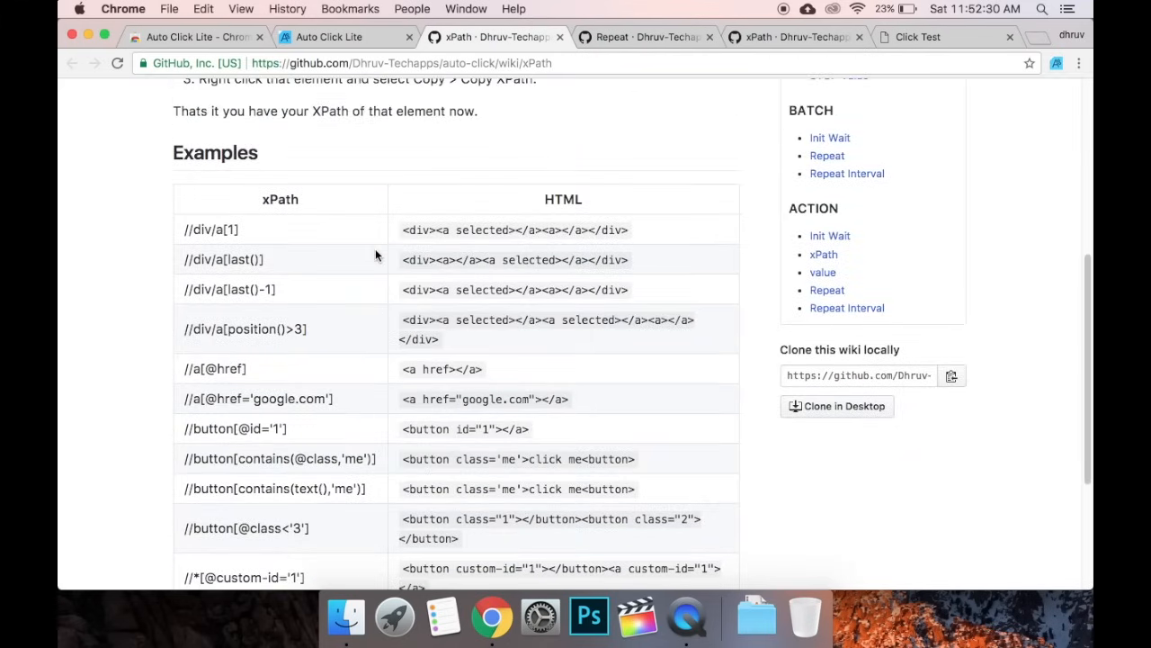
Open the extension's usage guide and follow its Init-Wait link to the wiki page
click(370, 38)
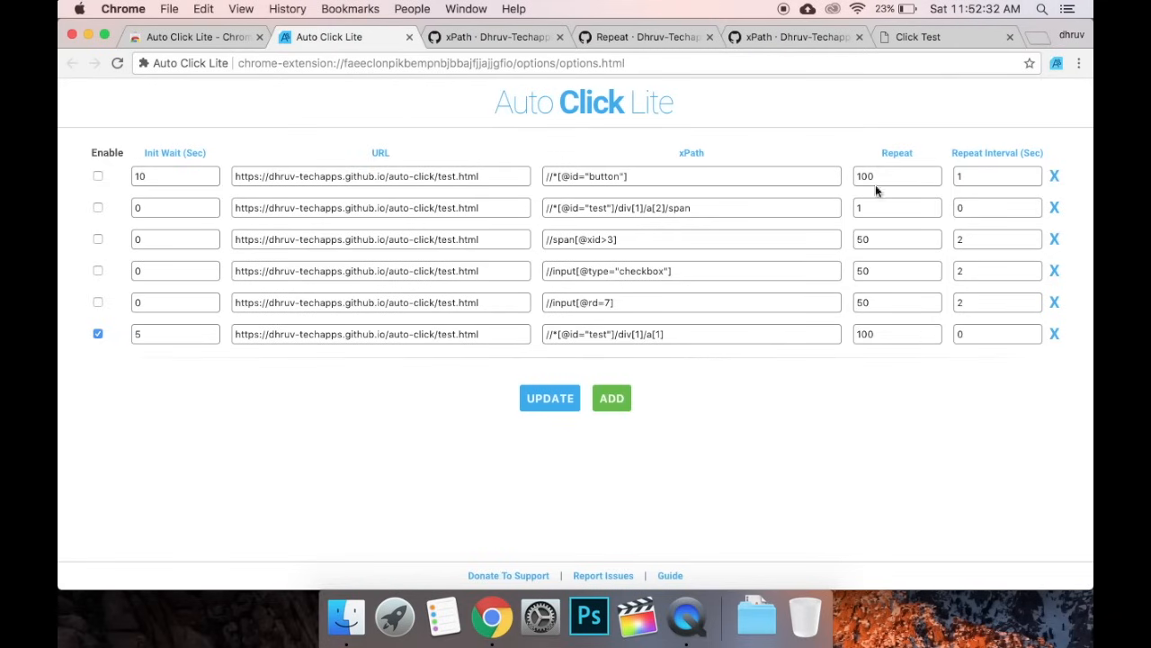
super+click(680, 582)
click(706, 37)
scroll(661, 296, down, 4)
scroll(661, 296, down, 3)
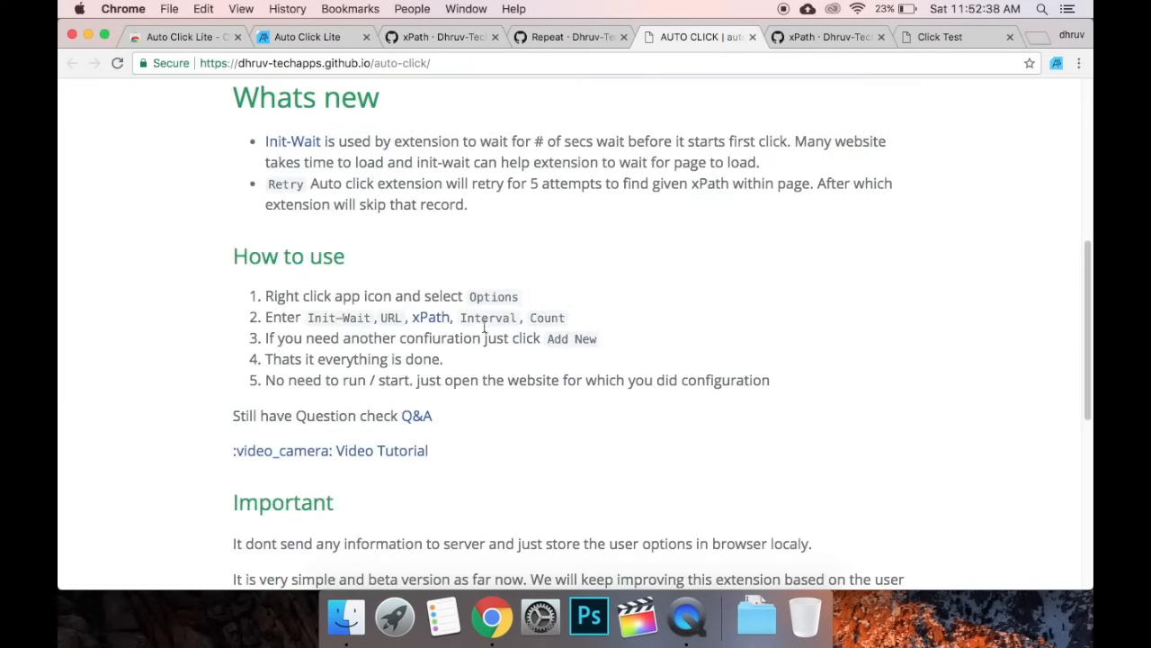
click(299, 142)
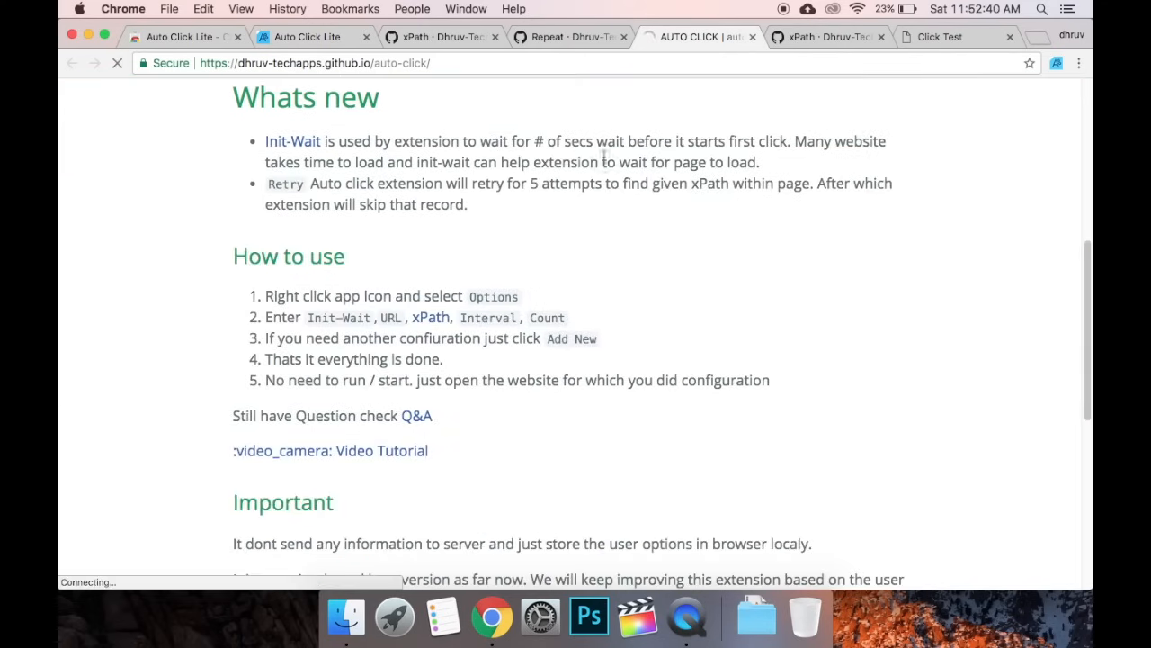
click(342, 40)
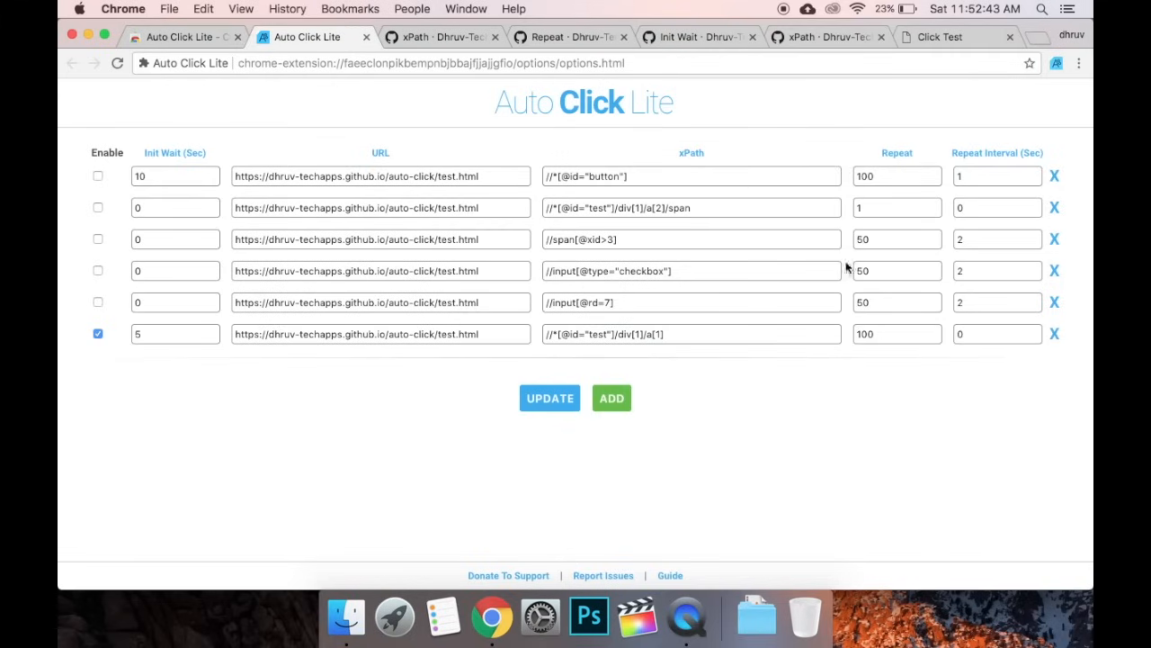
Browse the extension's GitHub Issues list, then go back to the rule settings
click(620, 576)
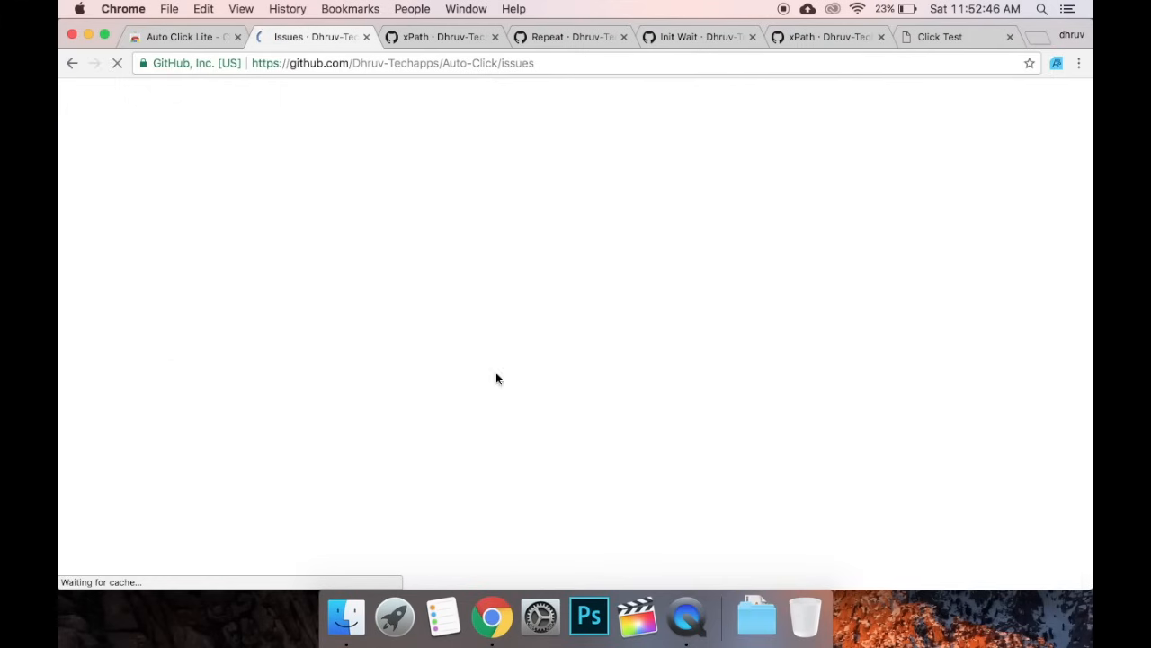
scroll(414, 258, down, 3)
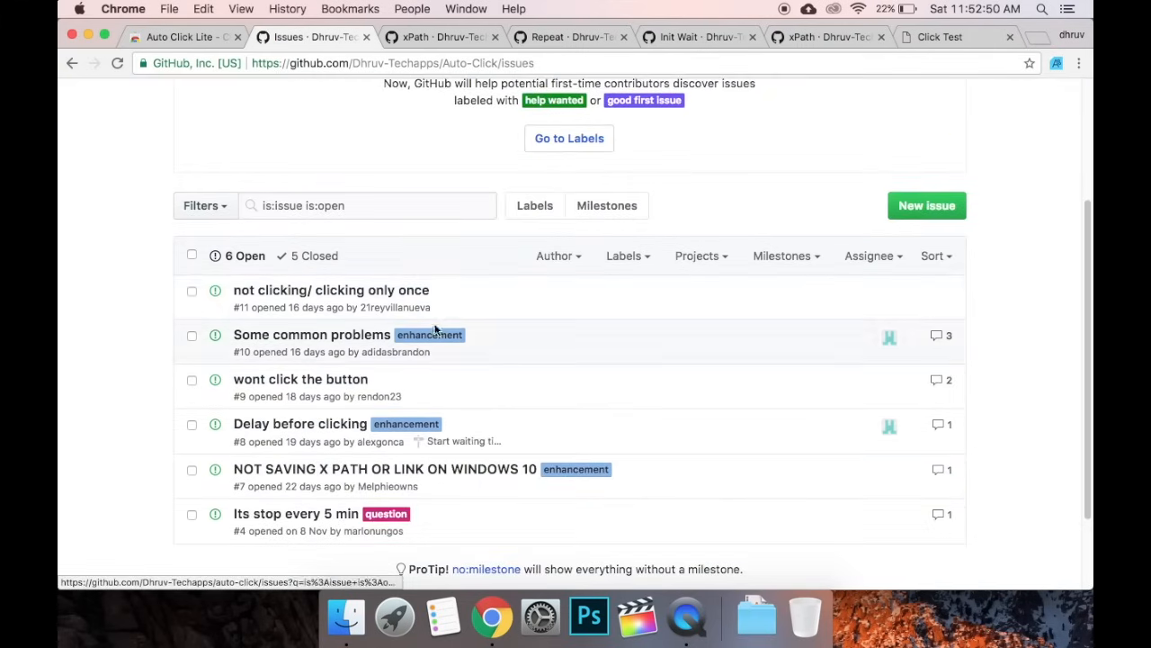
click(71, 64)
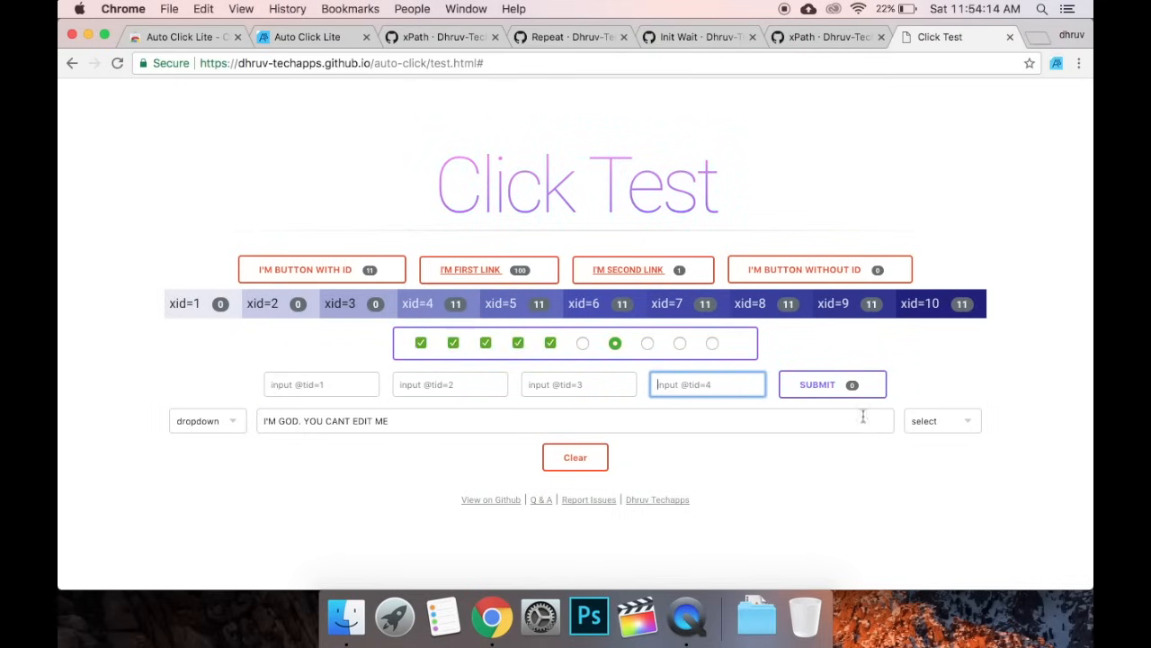
click(206, 421)
click(940, 397)
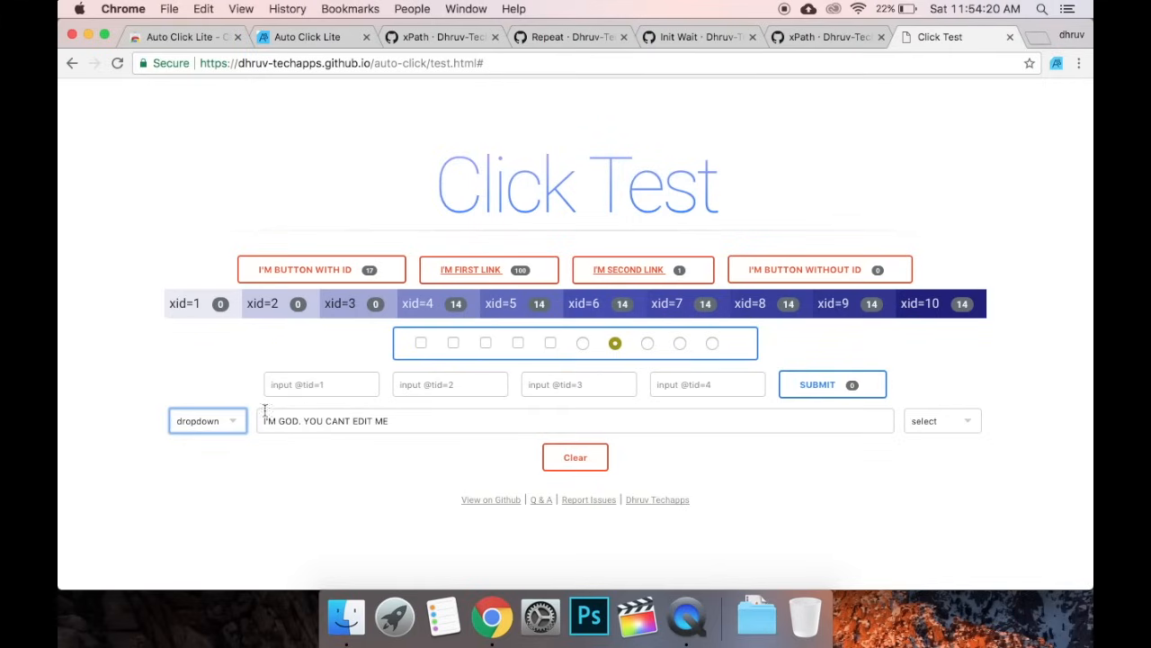